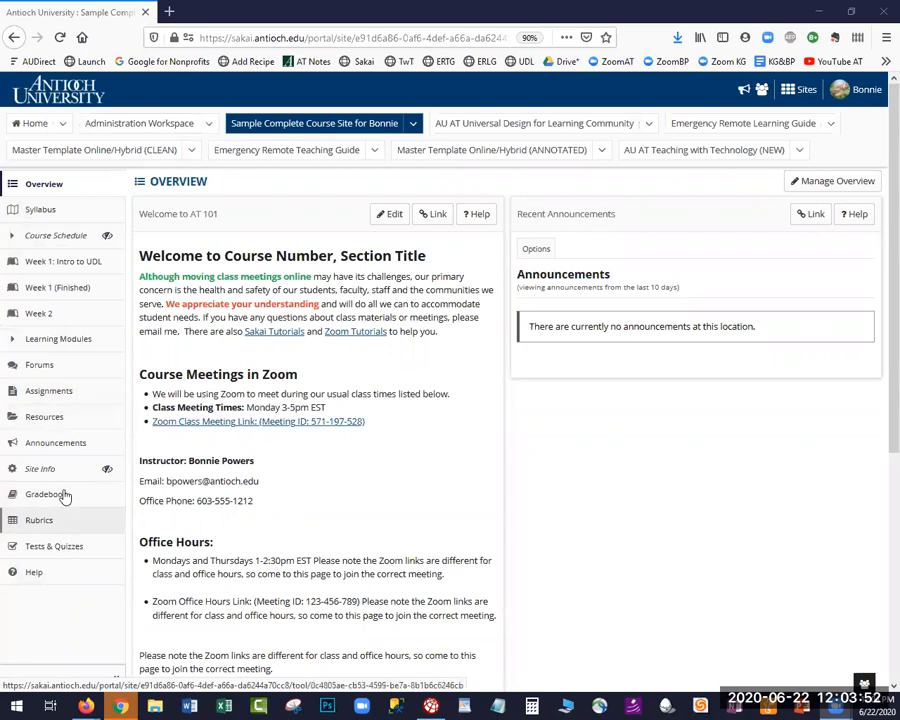
Check in the course site's tool management list that Assignments is enabled, and leave the list without making changes.
click(68, 472)
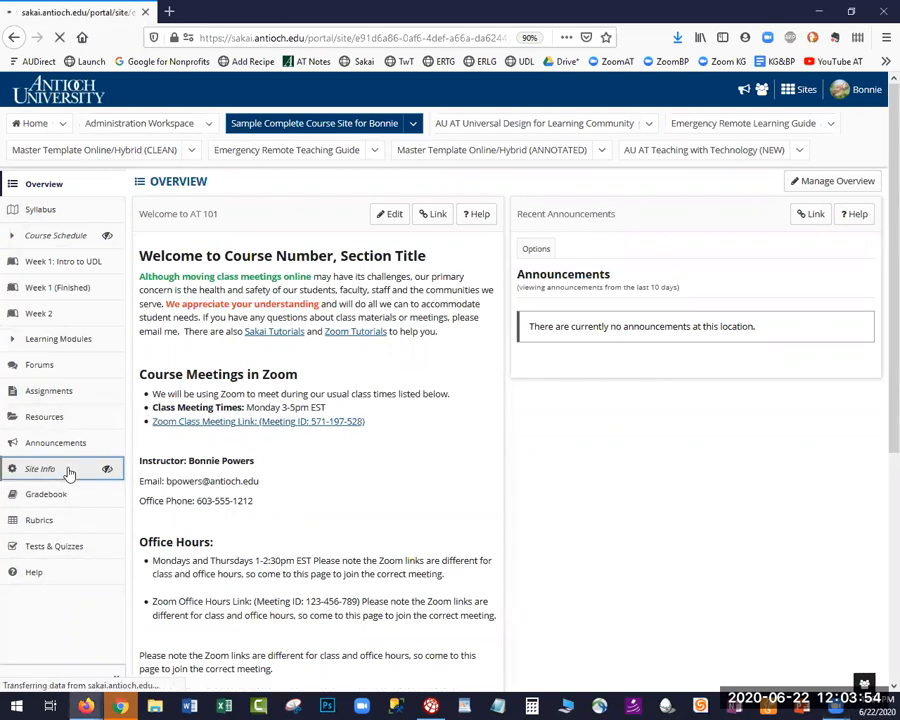
click(312, 212)
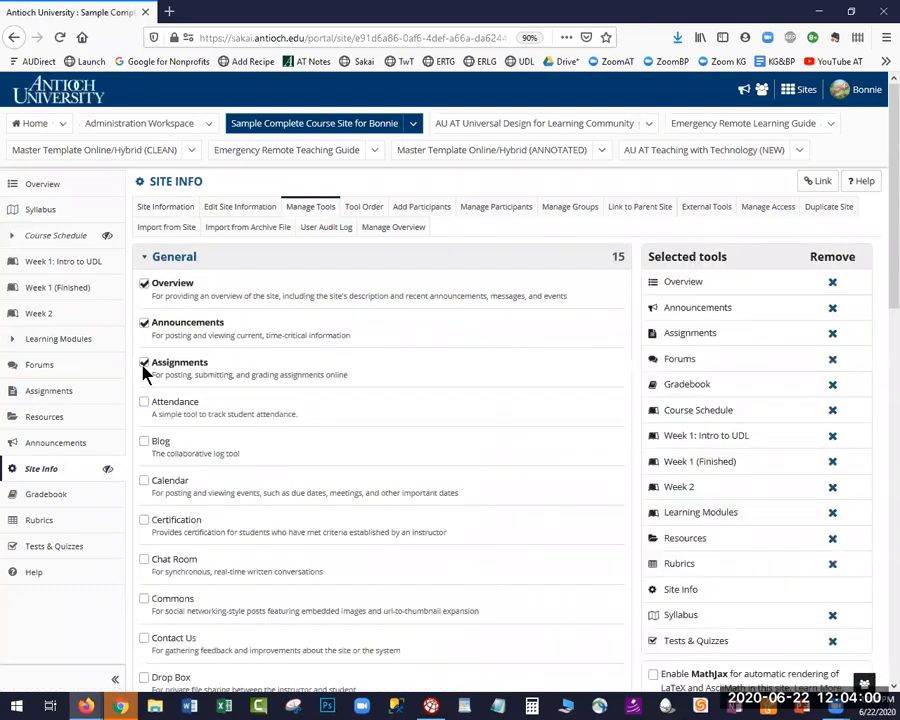
scroll(280, 548, down, 1)
scroll(280, 548, down, 10)
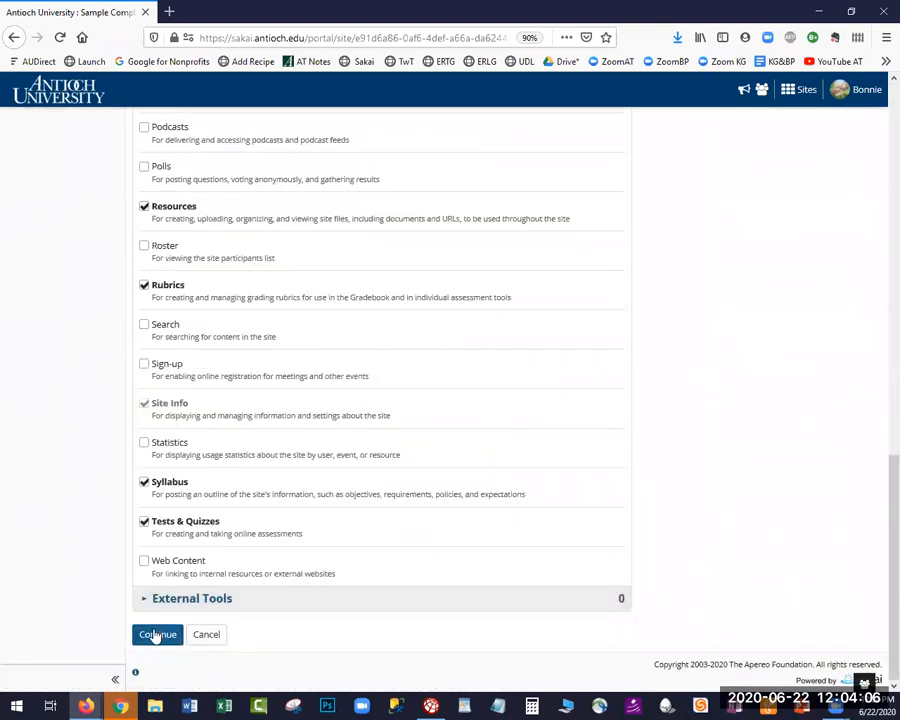
click(208, 640)
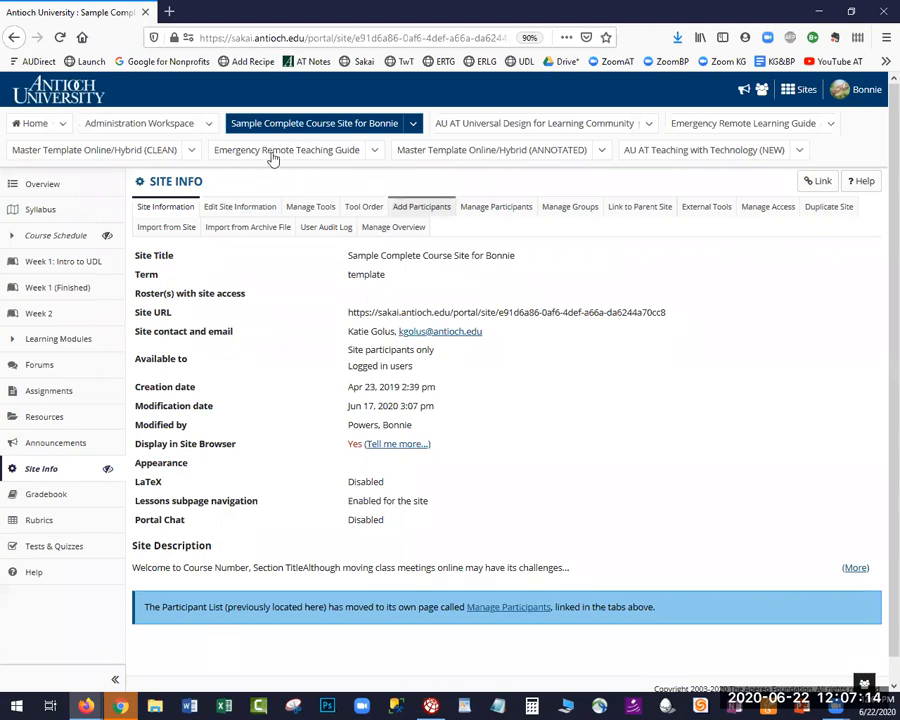
View the course's assignments grouped by student and expand the first sample student's submissions.
click(47, 398)
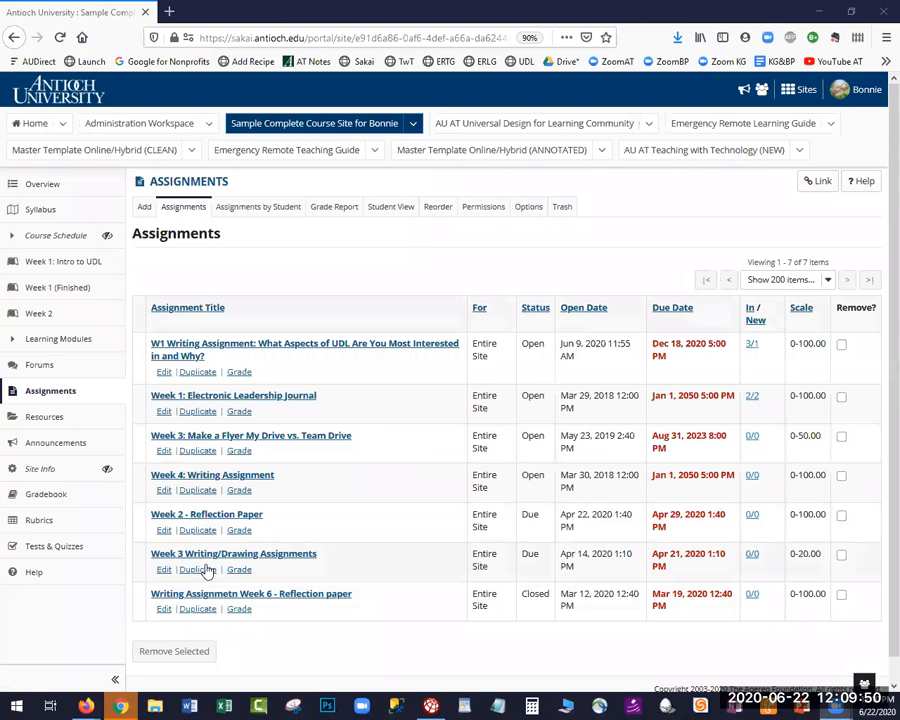
click(275, 209)
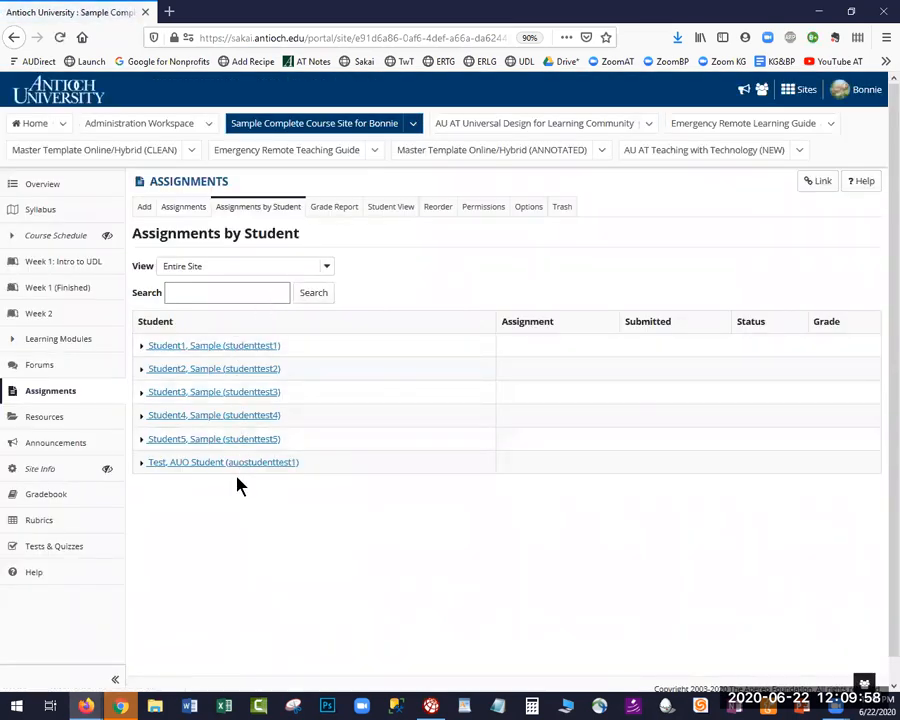
click(247, 347)
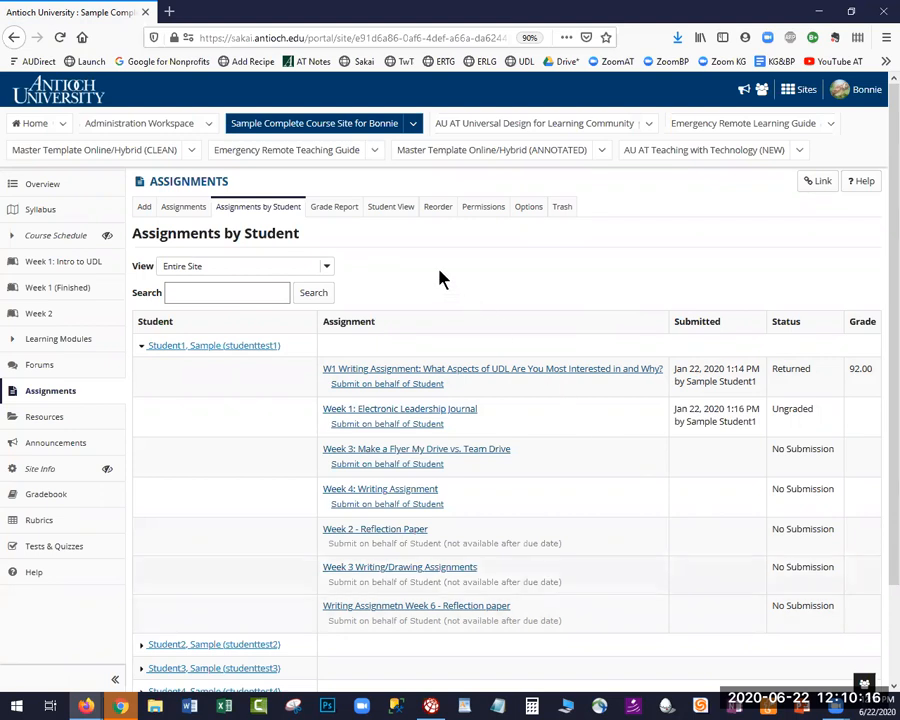
Examine the assignments' grade report and the assignment list as students see it.
click(327, 213)
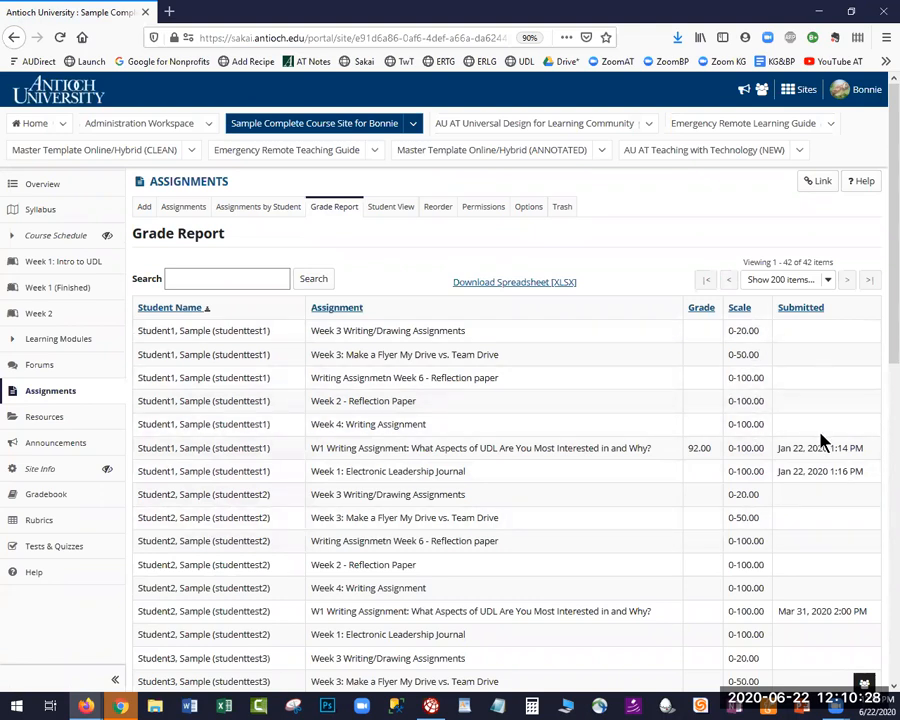
click(392, 207)
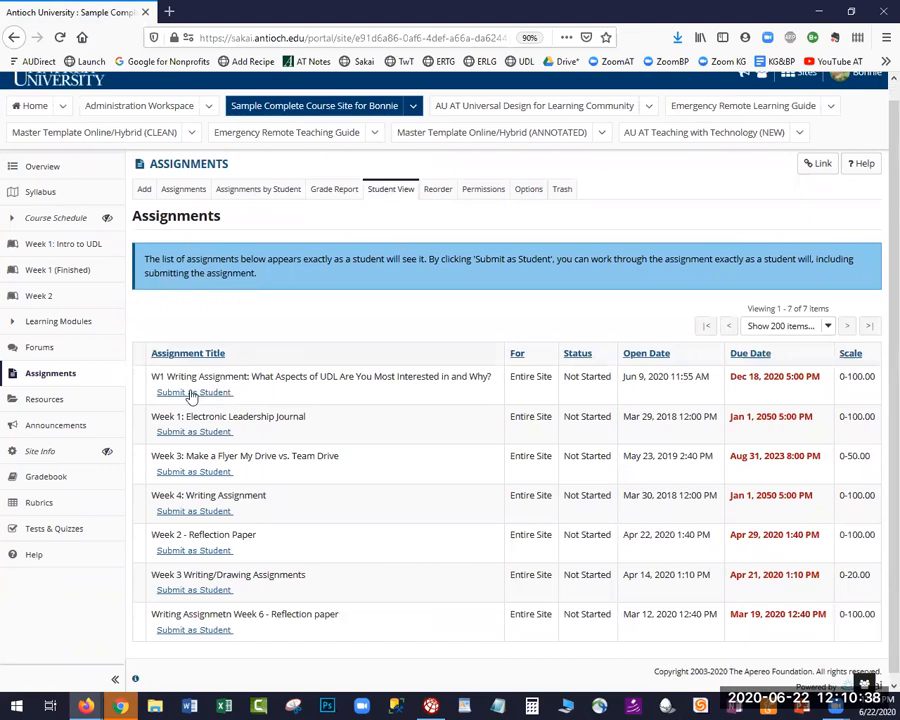
scroll(191, 397, down, 1)
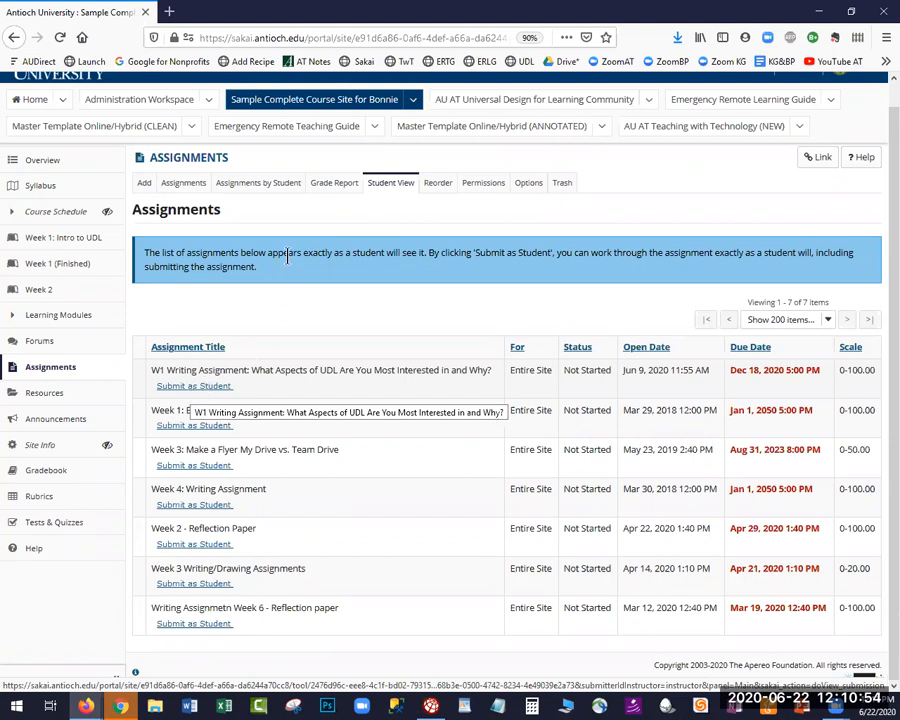
Look at the options for reordering the assignment list and cancel without changing the order.
click(438, 186)
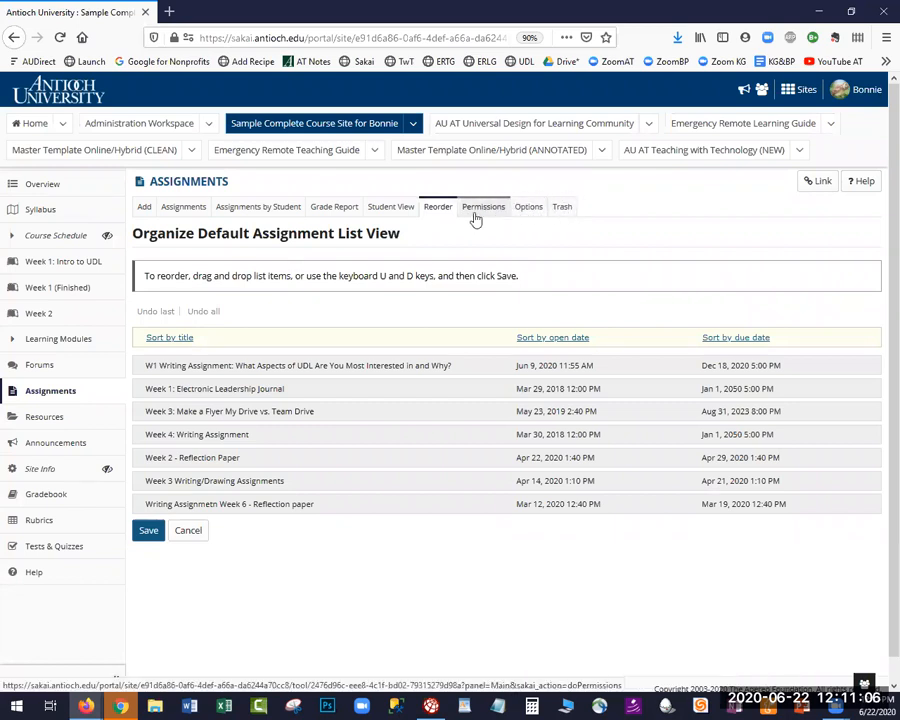
click(179, 210)
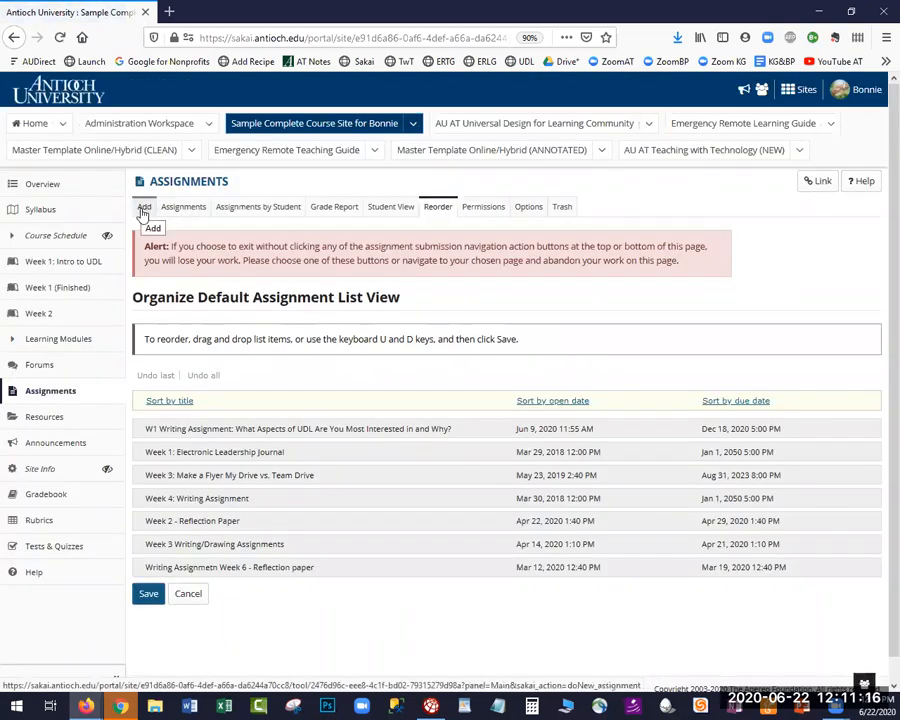
click(185, 595)
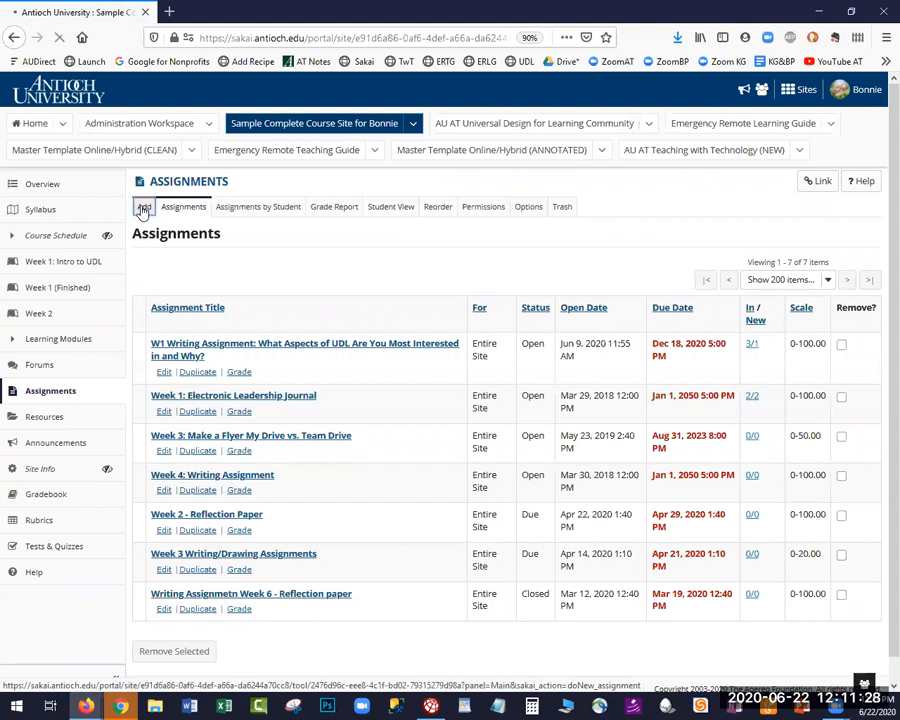
Start a new assignment titled "SAMPLE: NOT TO BE PUBLISHED - W7: Final Project (Google Doc)".
click(143, 210)
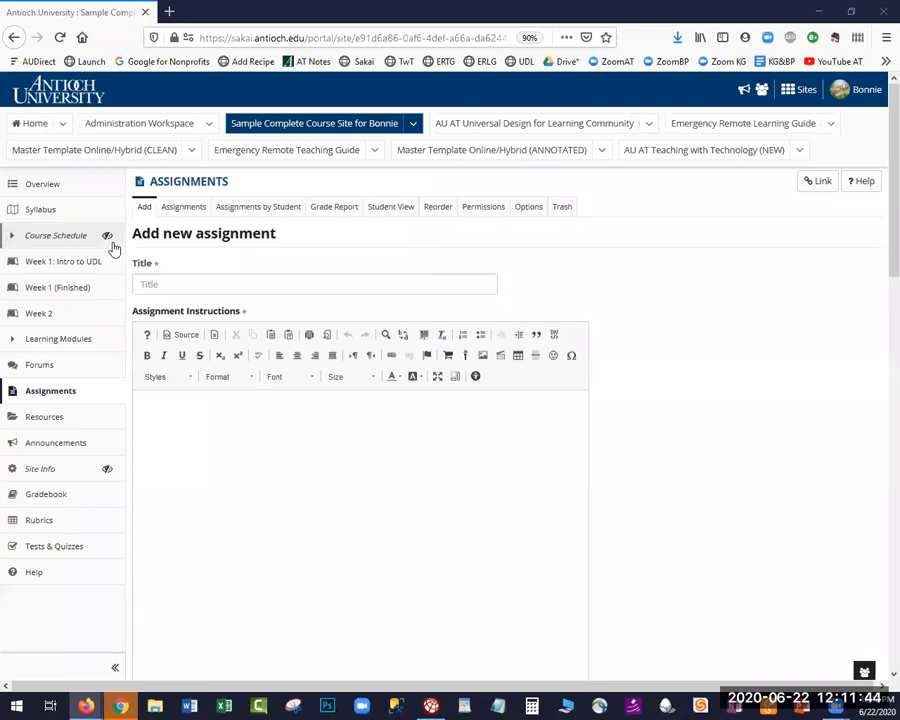
click(180, 281)
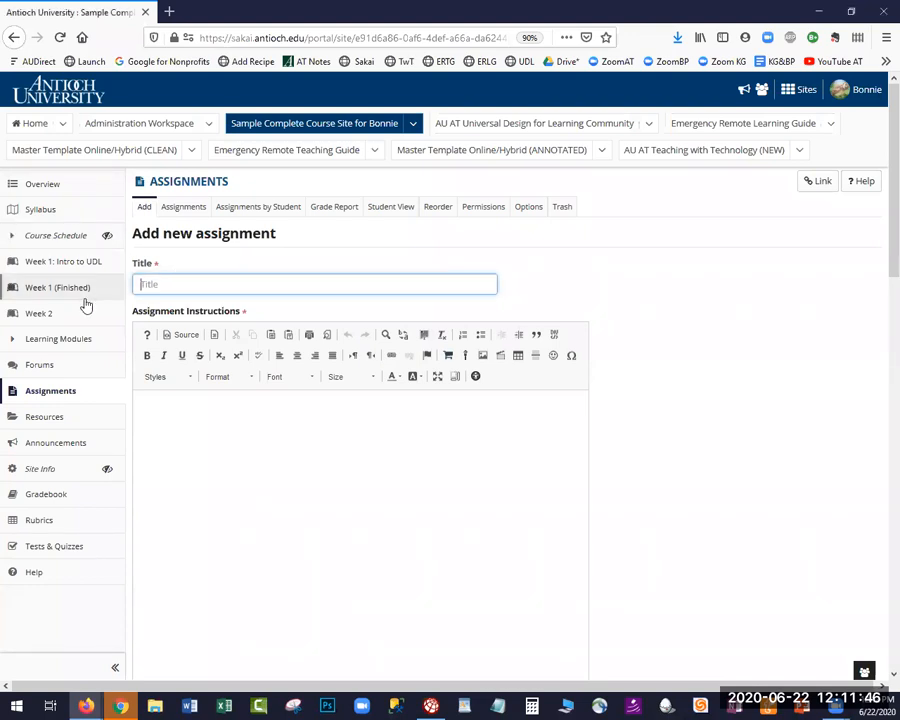
text(SAMPLE: NOT TO BE PUBLISHED - W7: Final Project (Google Doc))
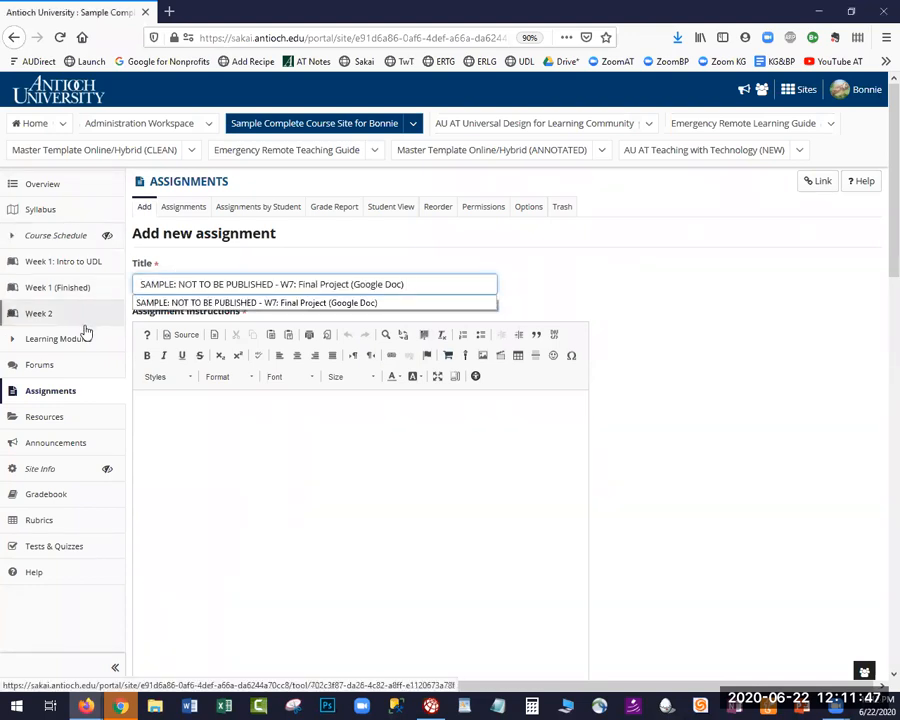
Shorten and extend the assignment title to read "W7: Final Project (Google Doc or Word Doc)".
click(279, 284)
key(shift+Home)
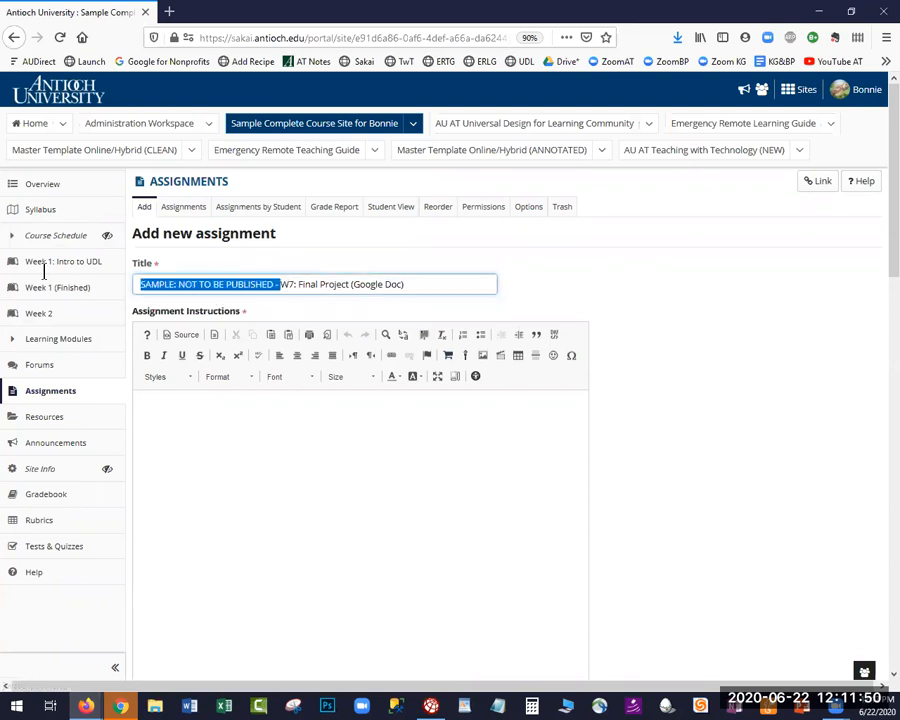
key(BackSpace)
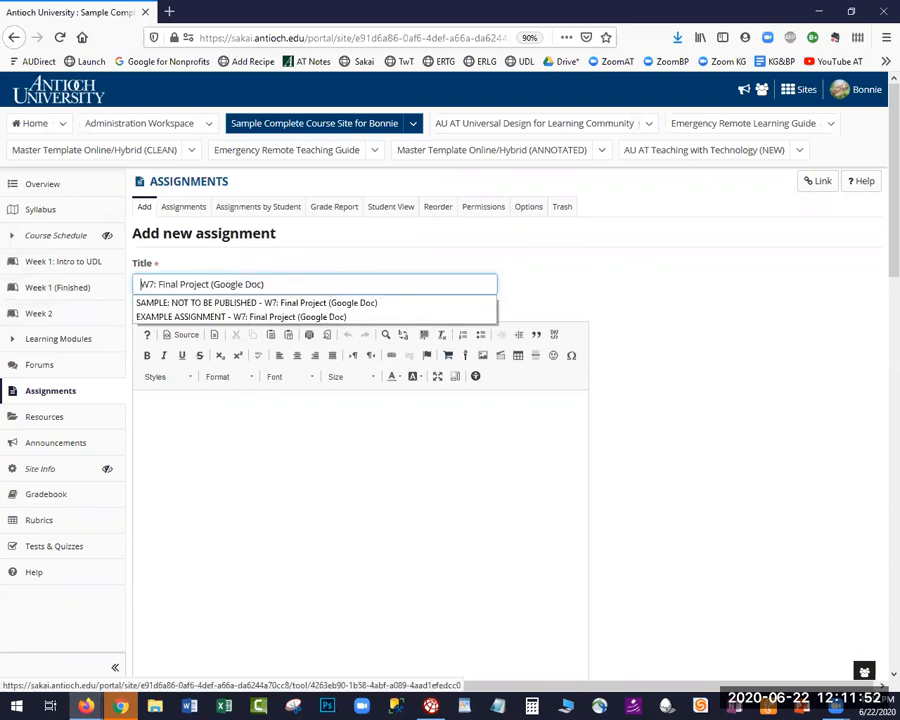
click(264, 284)
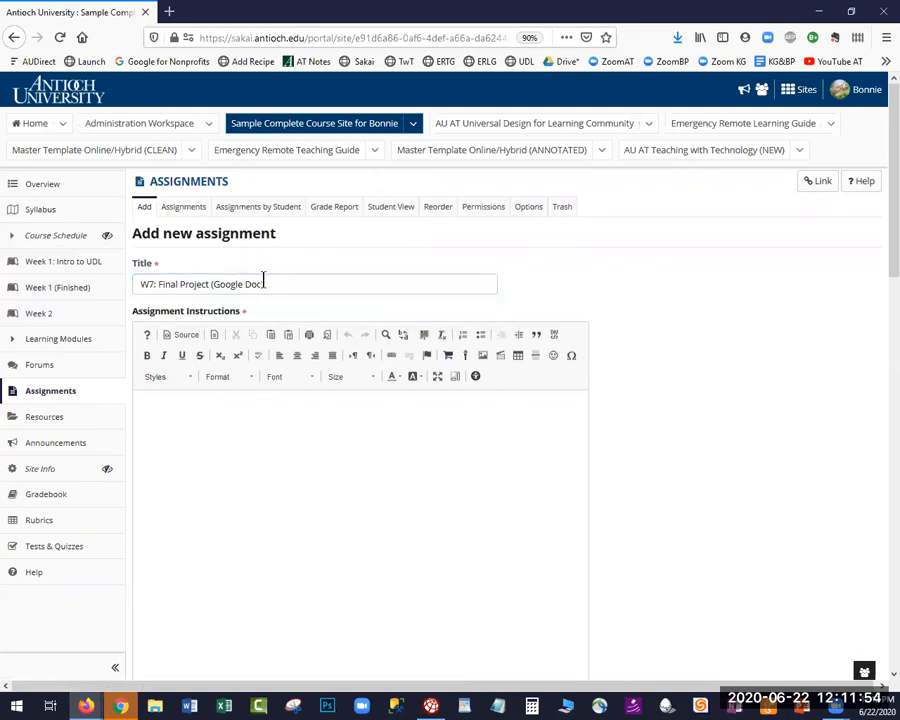
text(or Word)
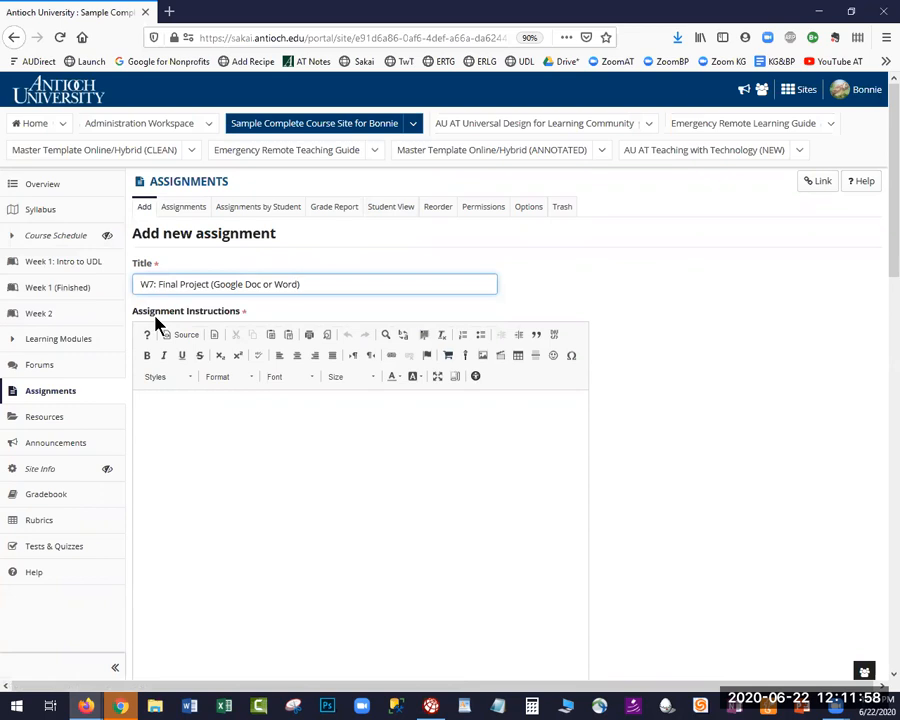
text( Doc)
click(120, 370)
triple_click(230, 284)
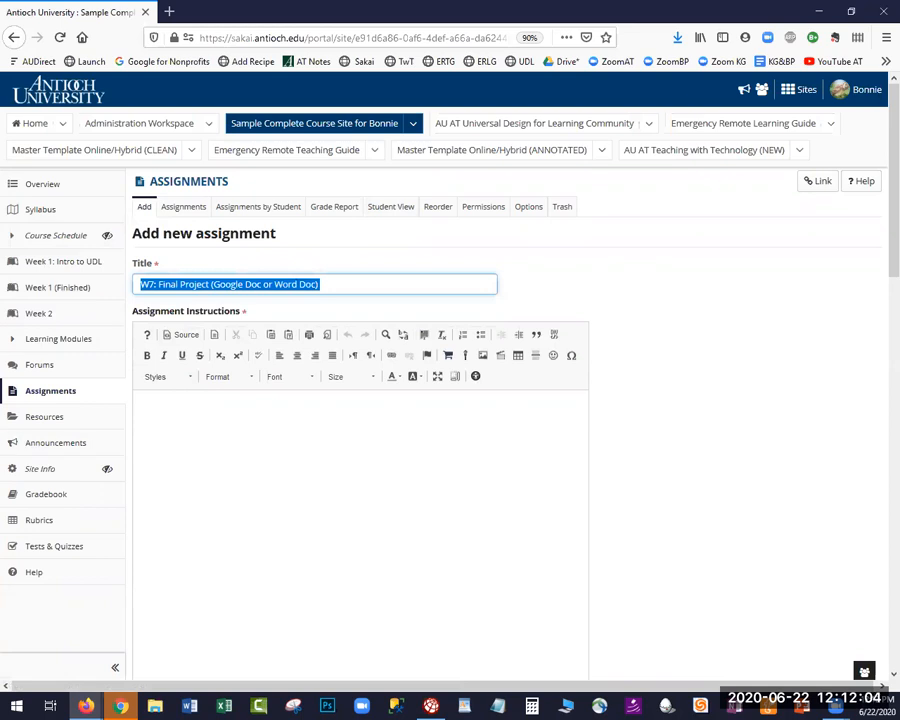
Paste the prepared Final Project text with grading, submission requirements and due date into the assignment instructions and review it.
key(alt+Tab)
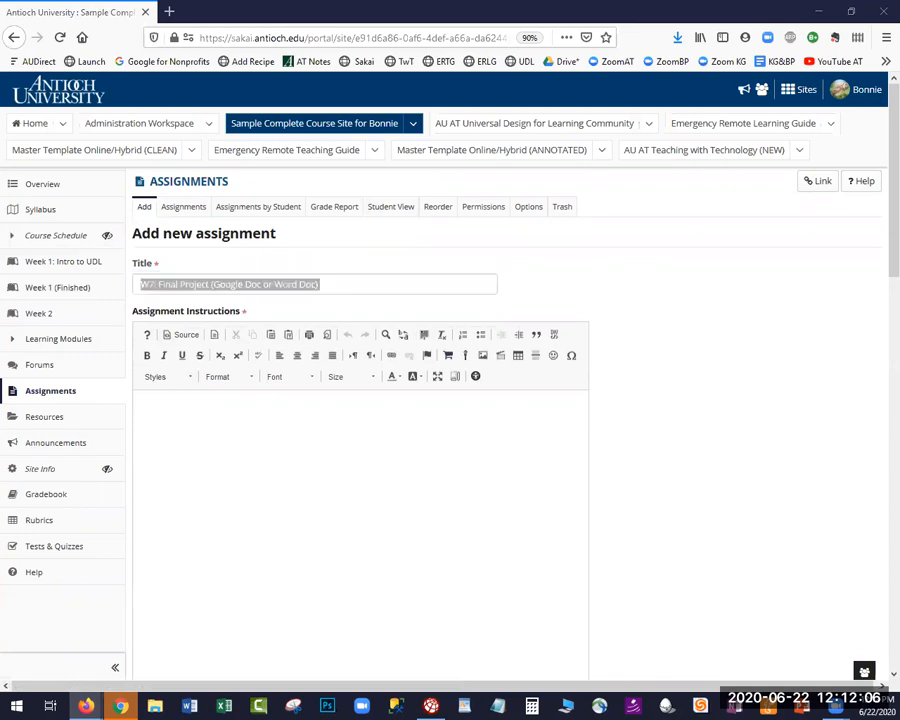
click(157, 436)
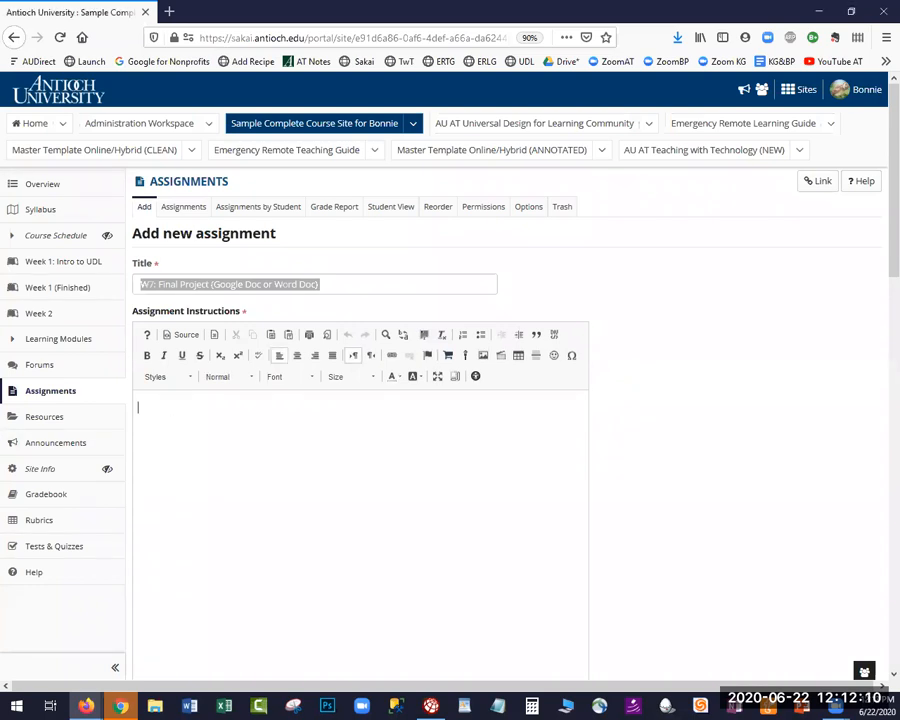
key(ctrl+v)
drag(585, 460, 581, 378)
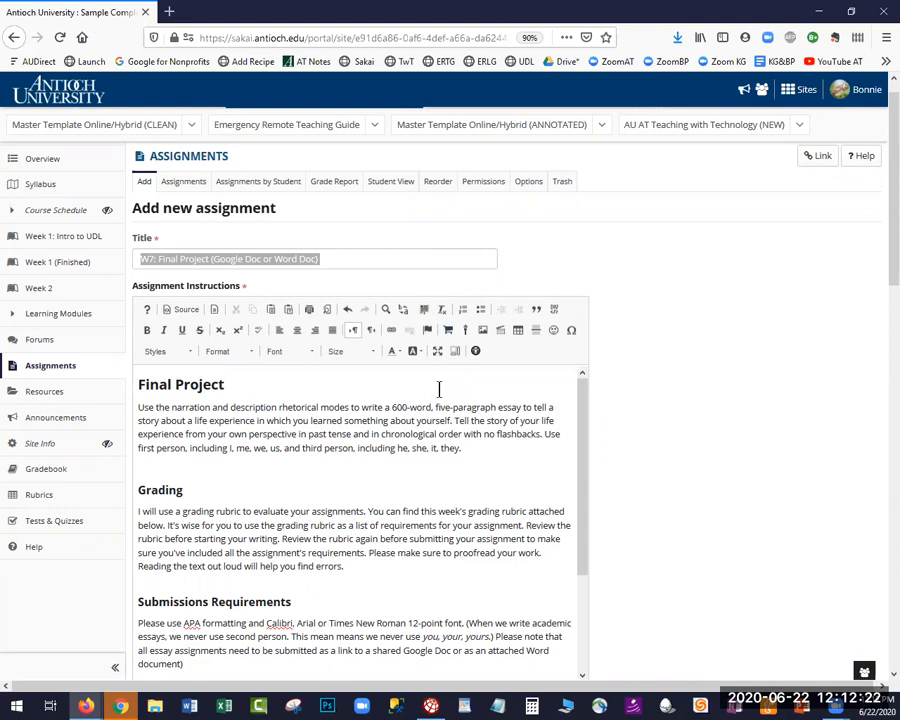
scroll(444, 389, down, 3)
scroll(626, 448, down, 1)
scroll(281, 511, down, 3)
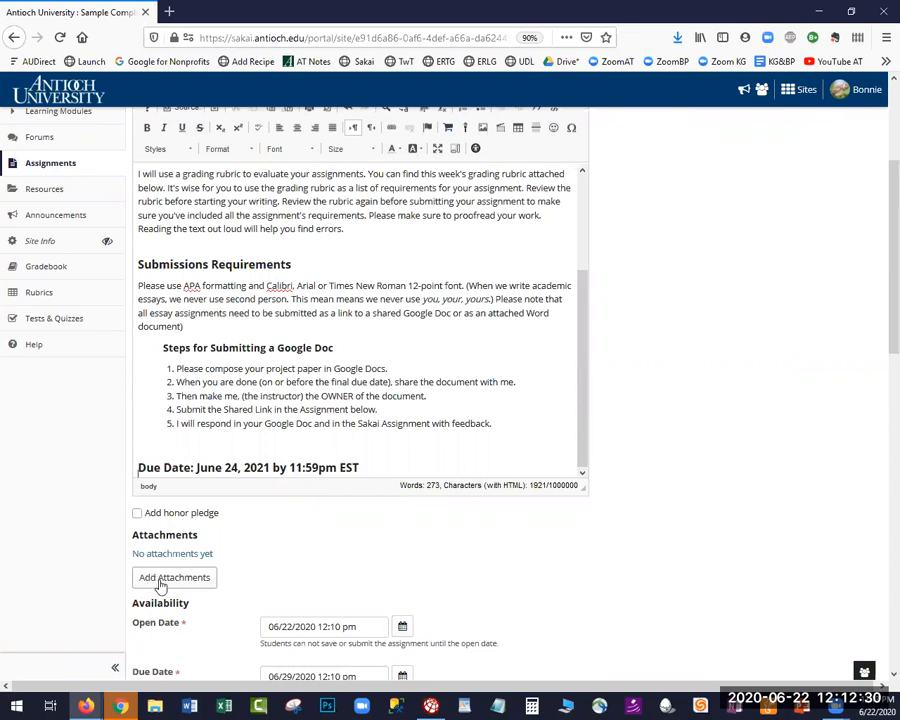
scroll(211, 311, up, 3)
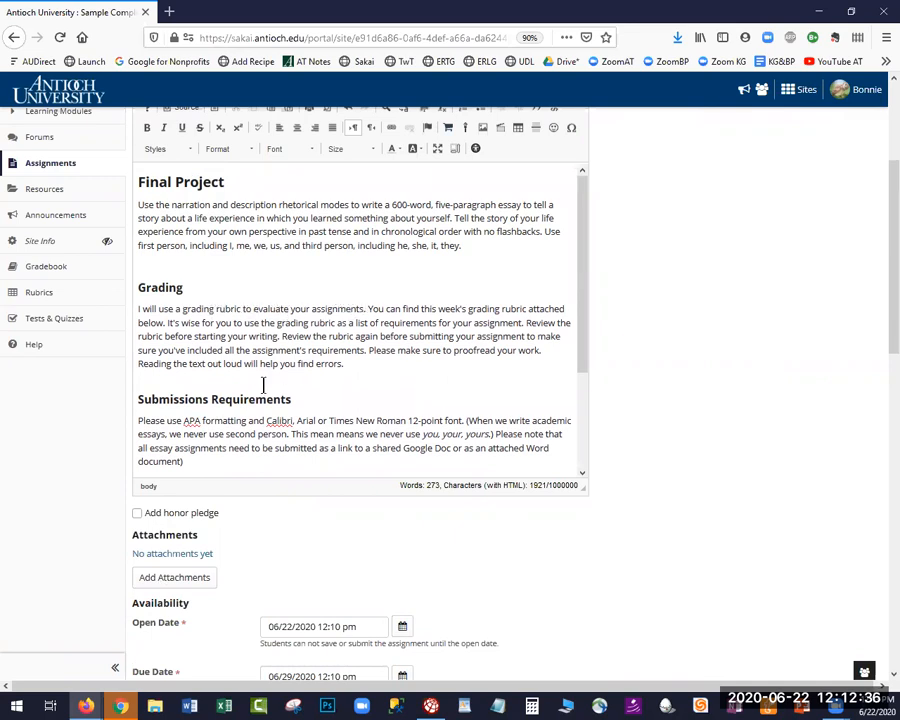
Attach AUO Discussion Rubric.docx from the desktop folder Sample Files and Graphics to the assignment.
scroll(192, 584, down, 3)
click(192, 584)
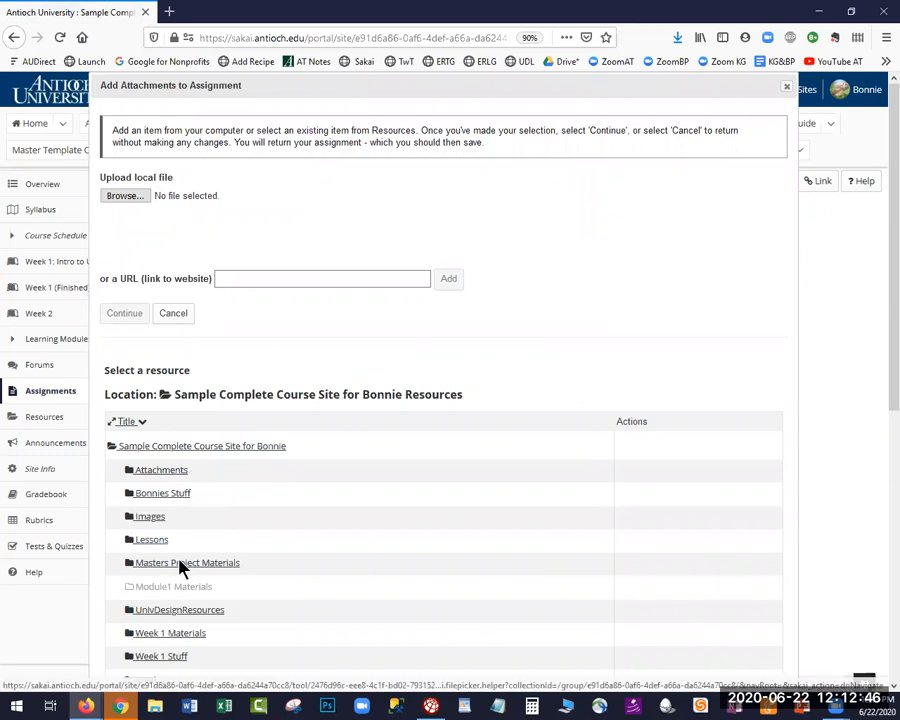
click(130, 198)
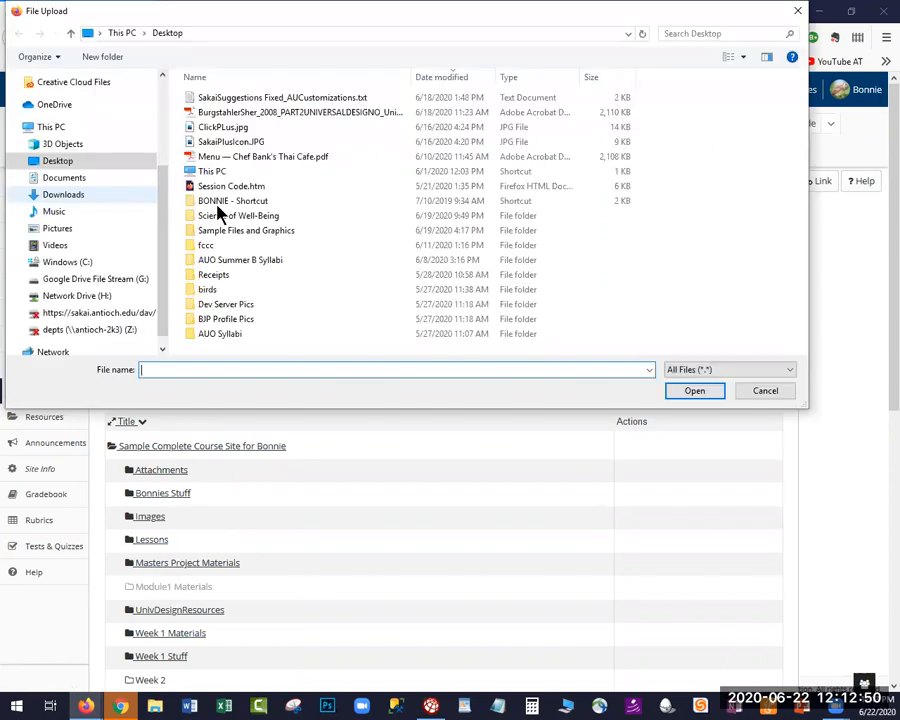
click(225, 232)
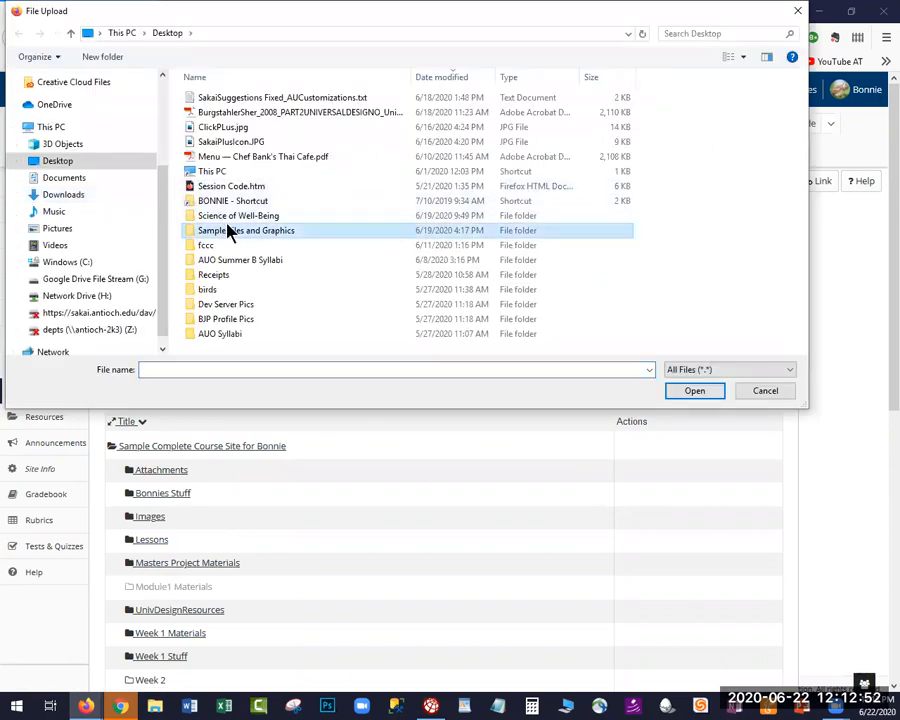
click(247, 96)
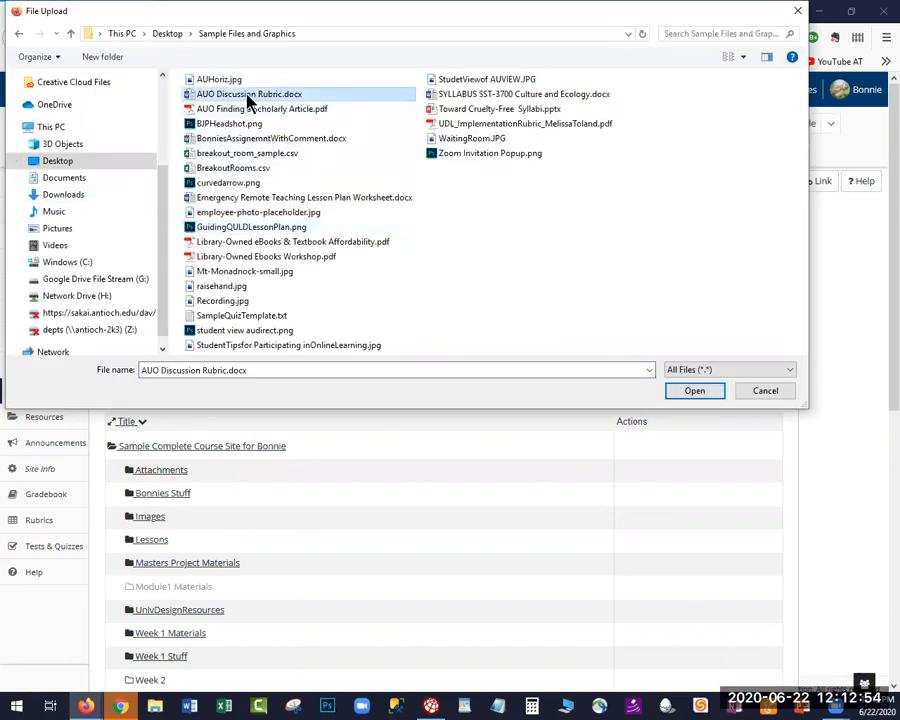
key(Return)
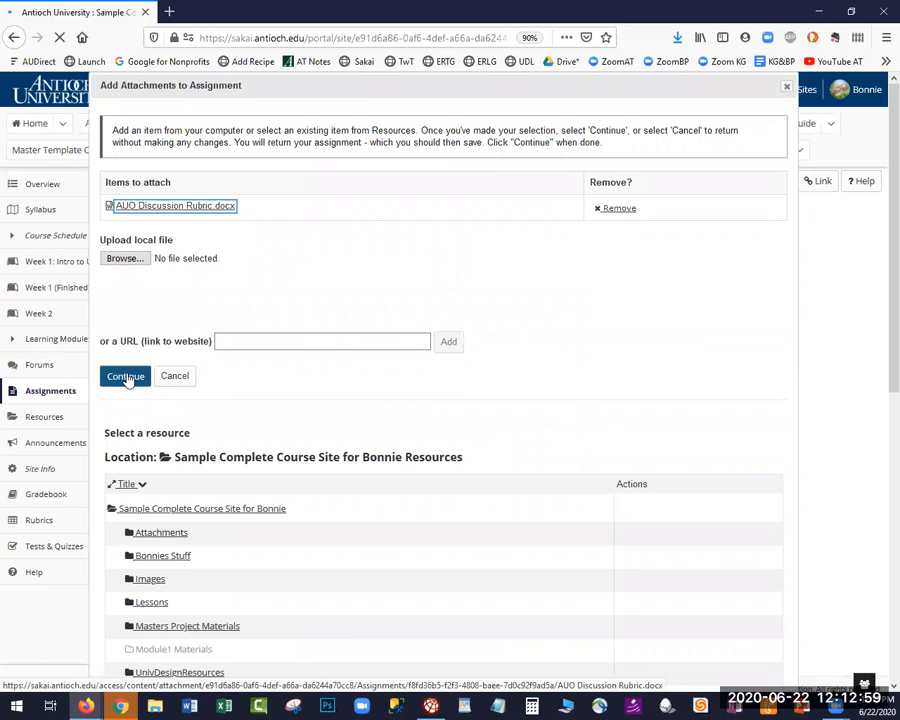
click(127, 378)
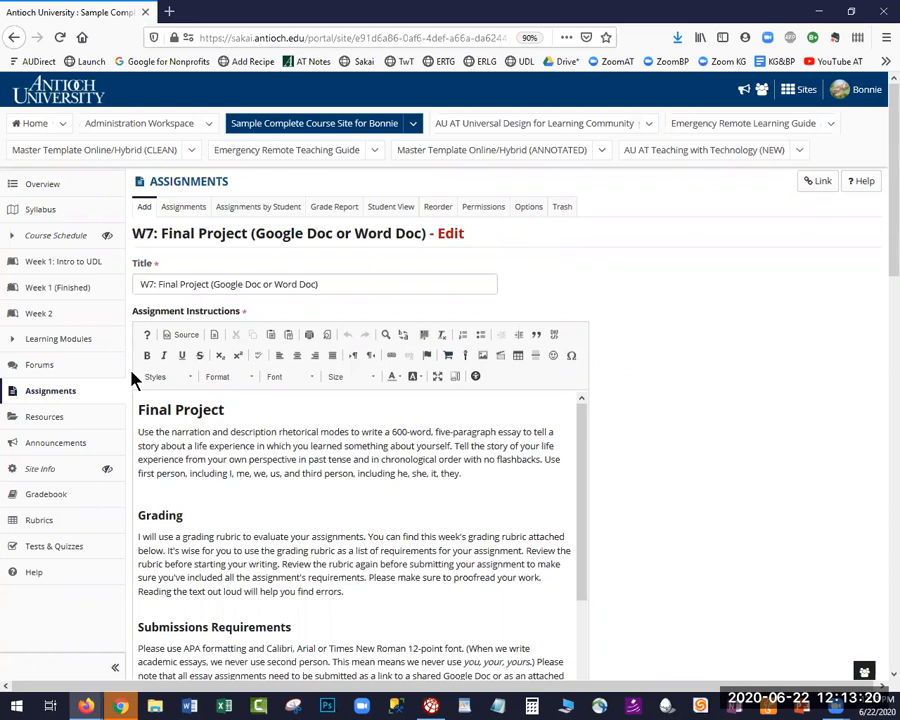
Review the assignment's instructions, attached rubric, honor pledge option and availability dates.
scroll(376, 429, down, 2)
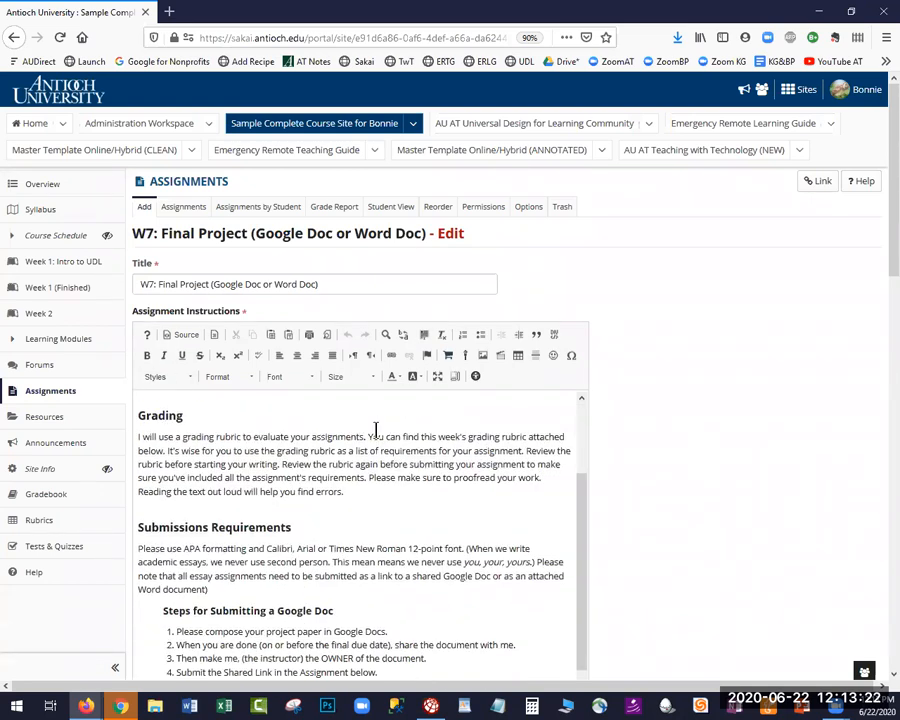
scroll(376, 429, down, 1)
scroll(211, 362, down, 2)
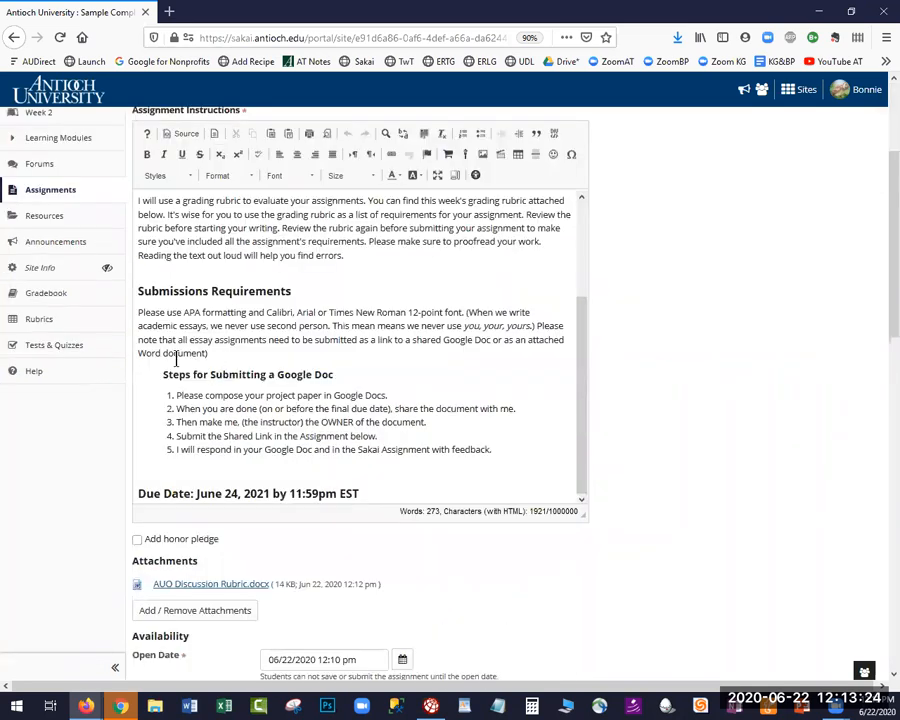
scroll(138, 345, down, 2)
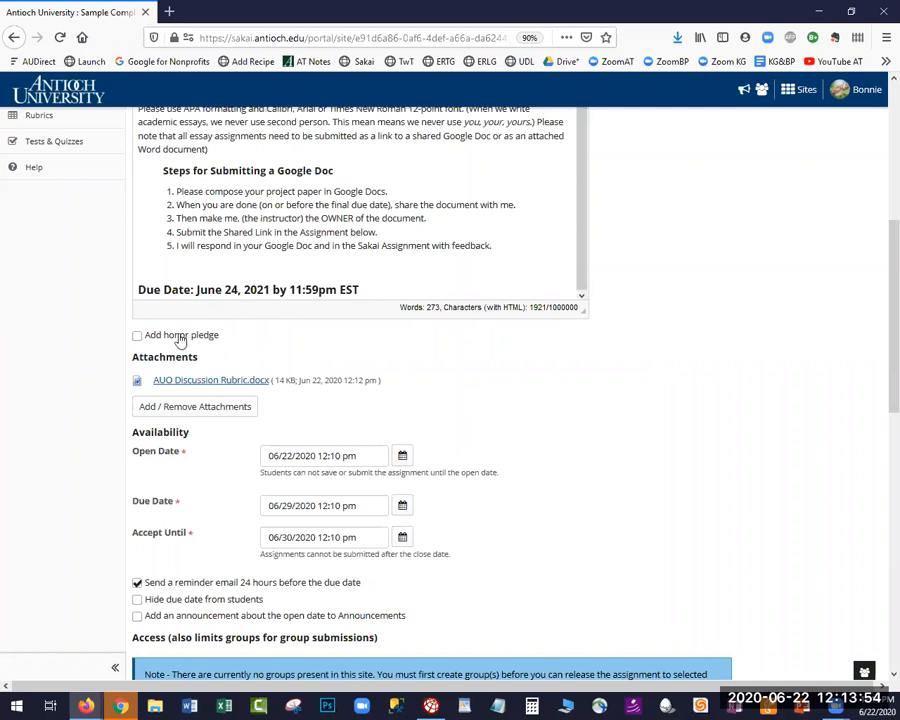
Add the honor pledge to the assignment.
click(137, 337)
scroll(239, 331, down, 3)
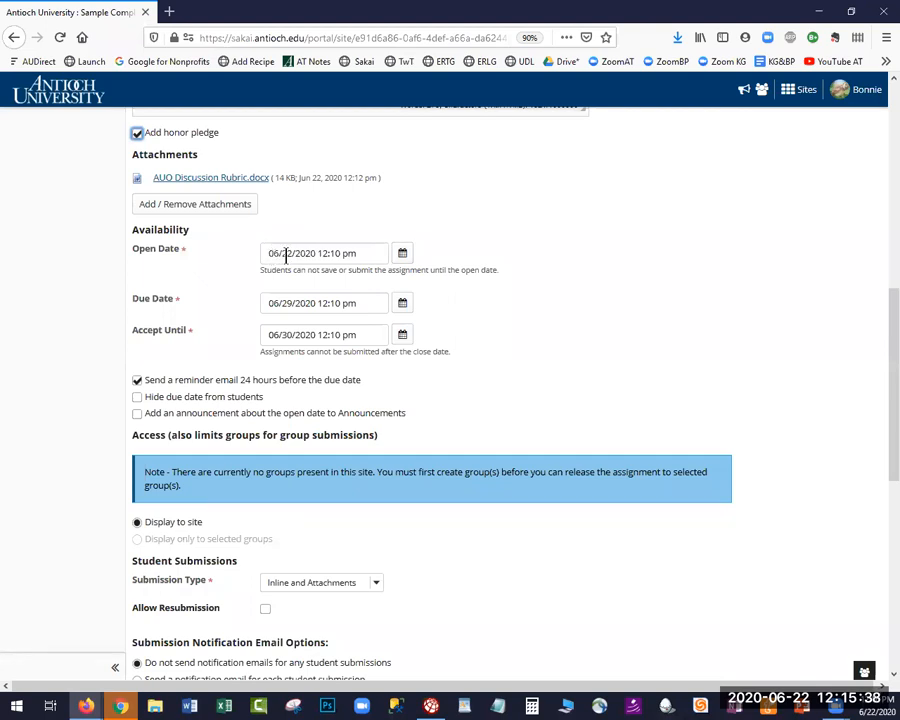
click(401, 255)
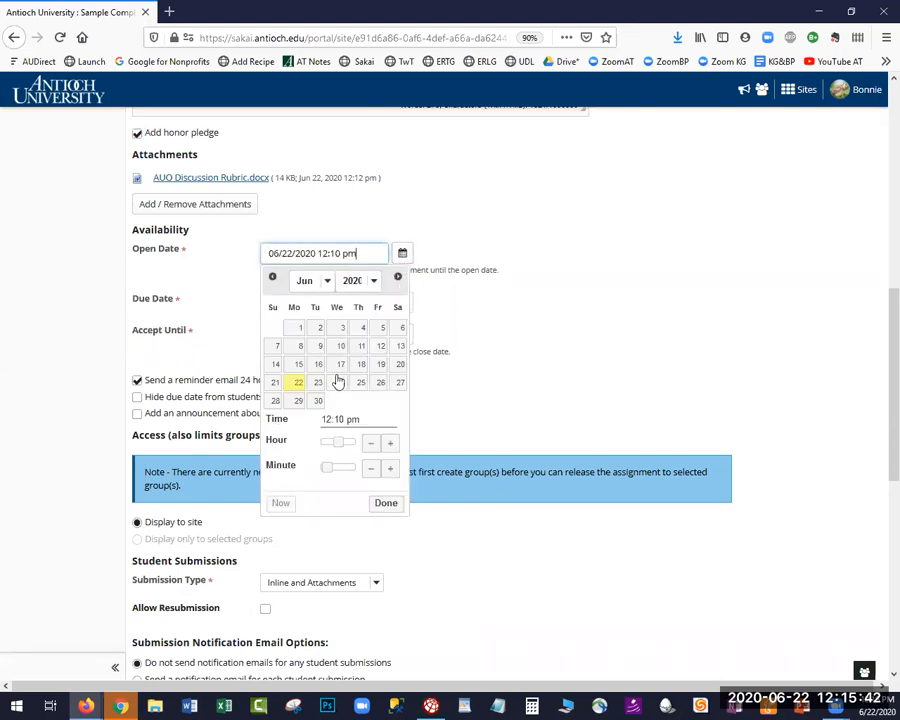
click(375, 284)
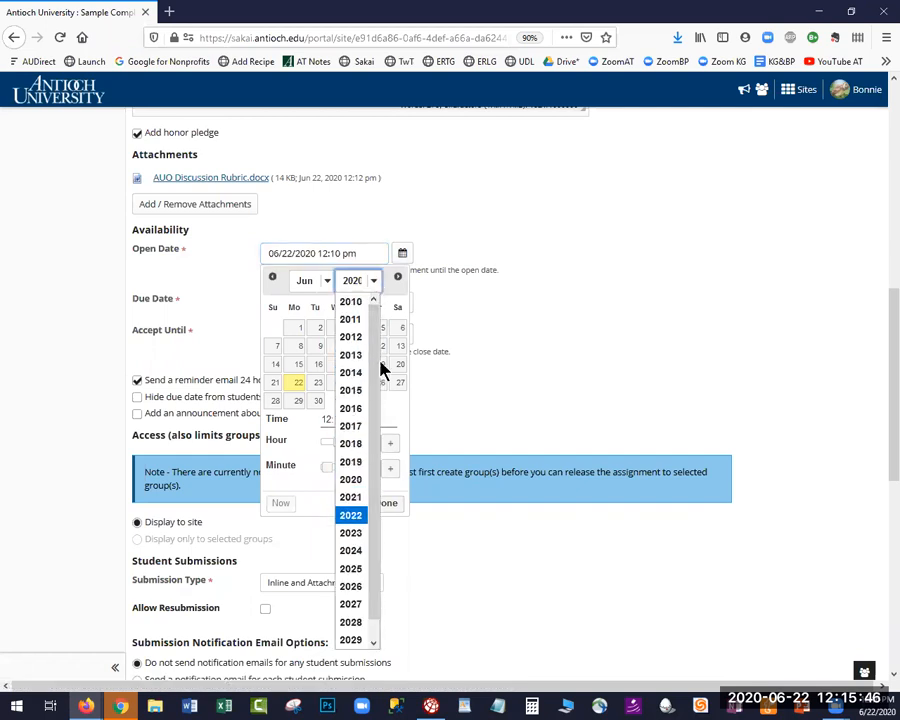
click(351, 515)
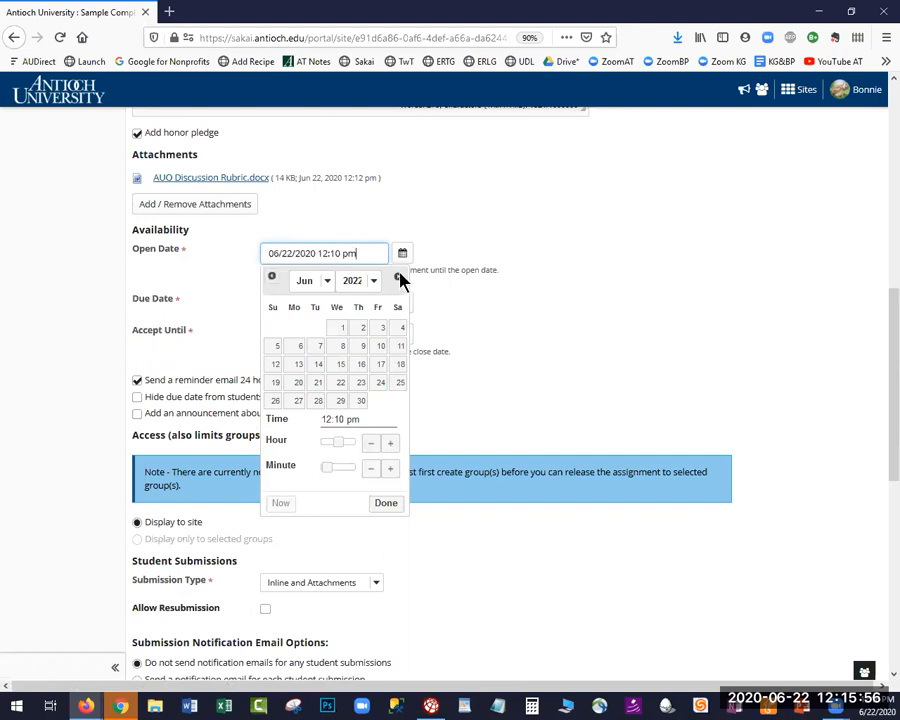
click(378, 504)
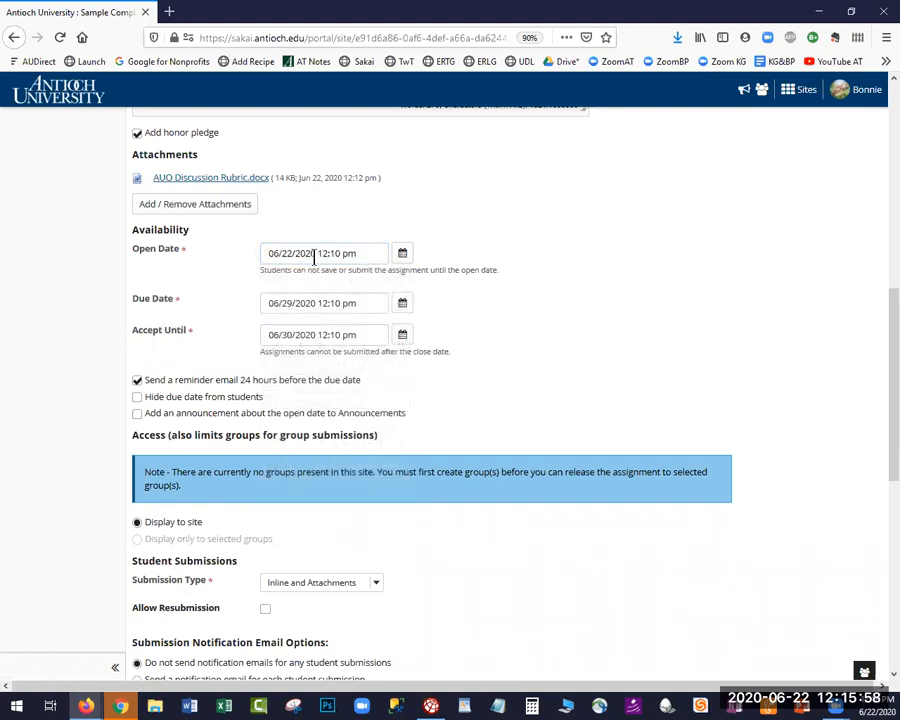
Set the assignment's open date to 06/22/2022 12:10 pm.
click(402, 253)
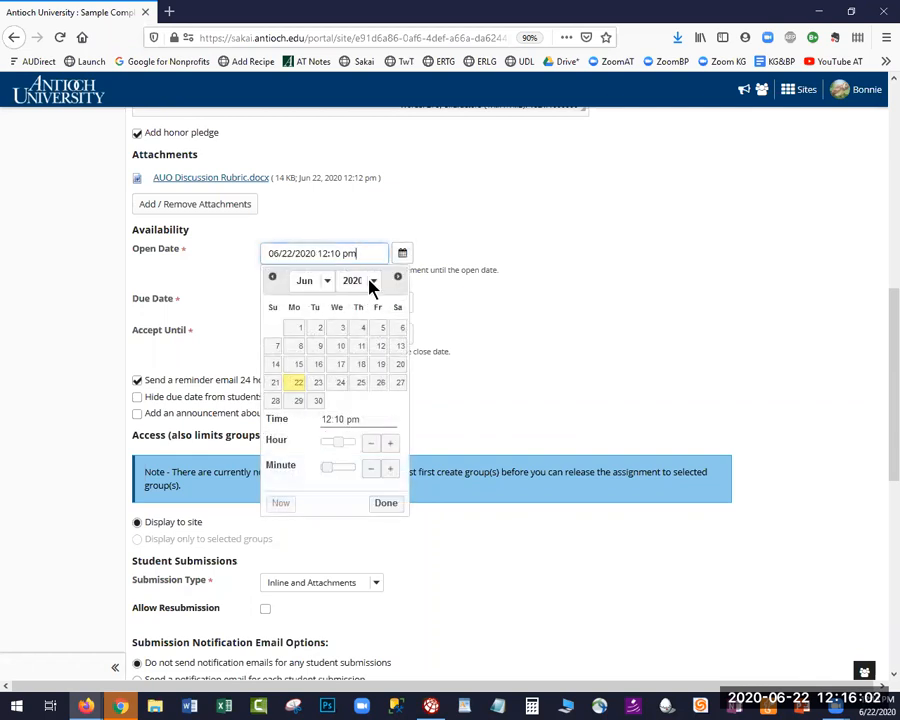
click(370, 283)
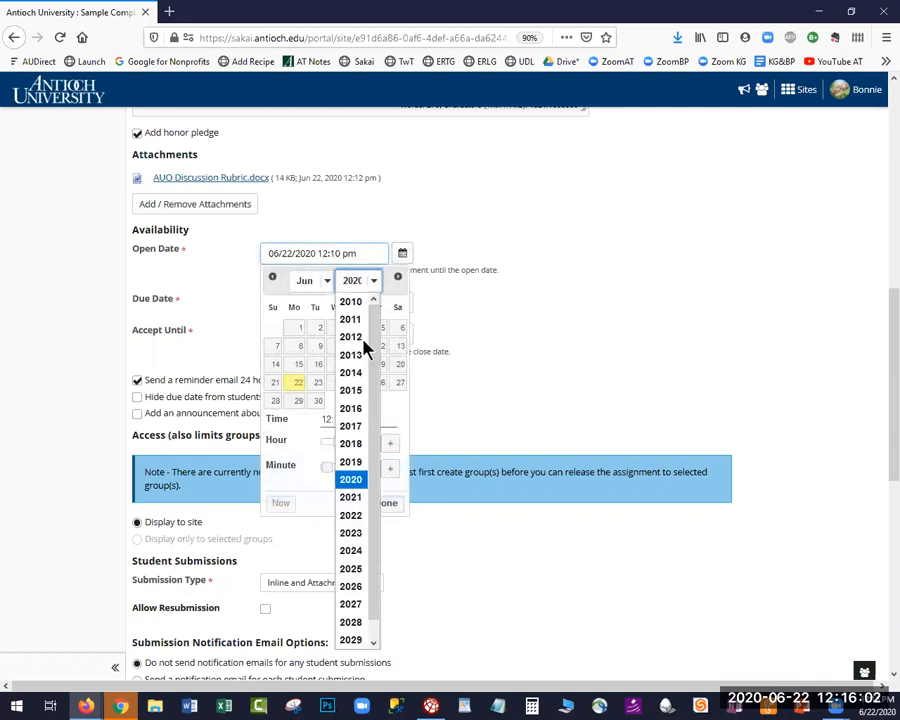
click(354, 514)
click(341, 385)
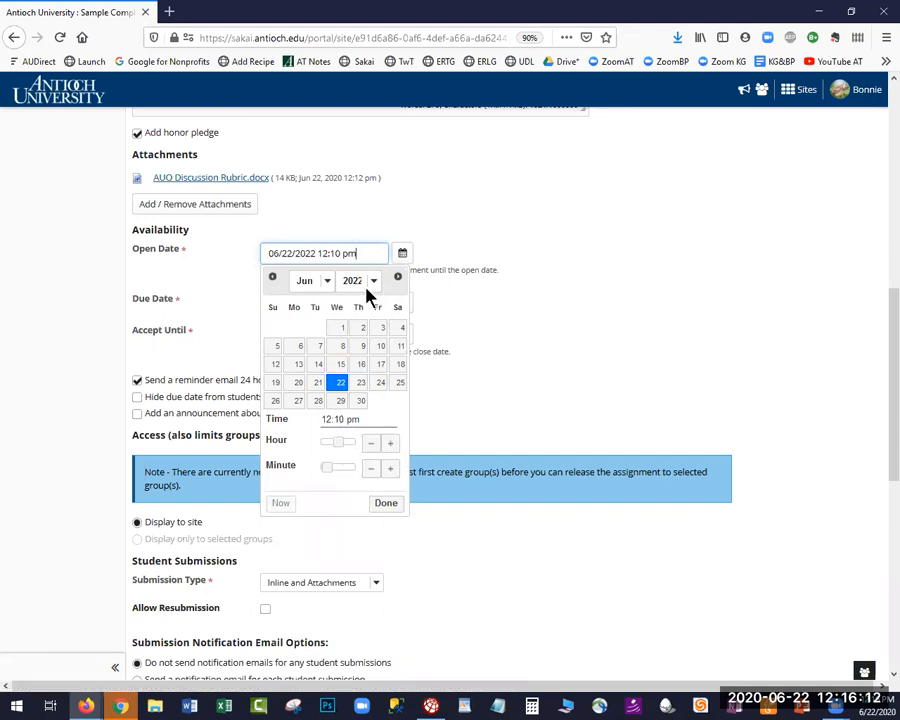
click(383, 507)
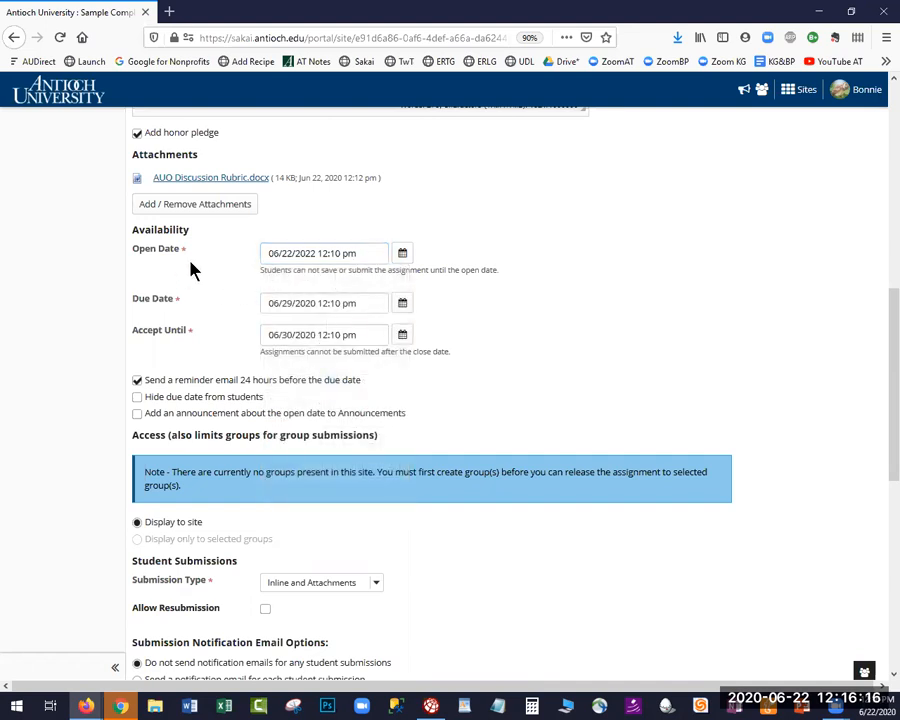
Set the assignment's due date to 06/29/2022 11:55 pm.
click(402, 304)
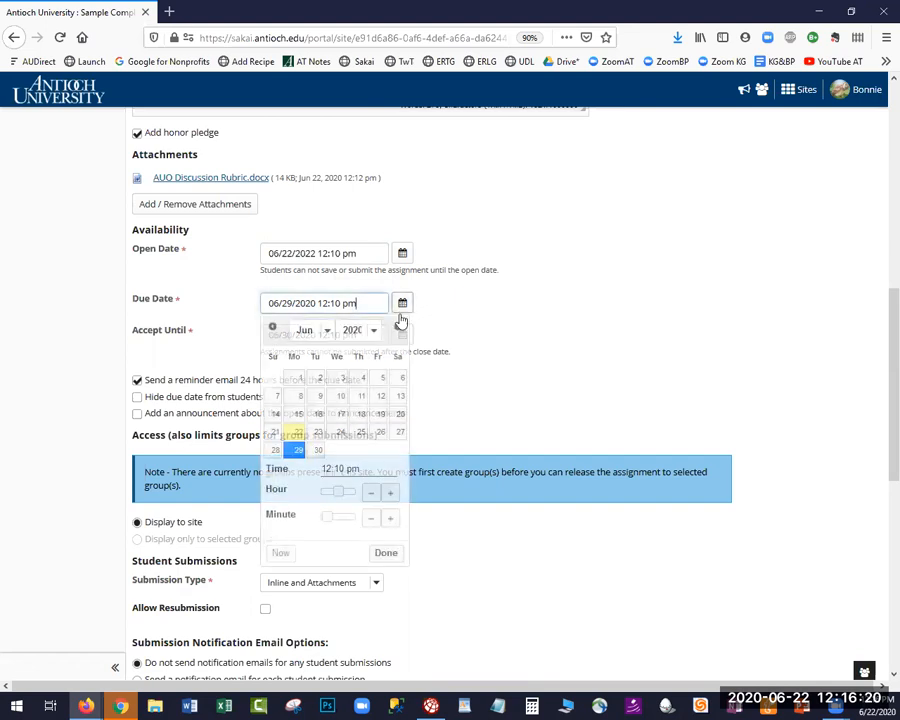
click(372, 333)
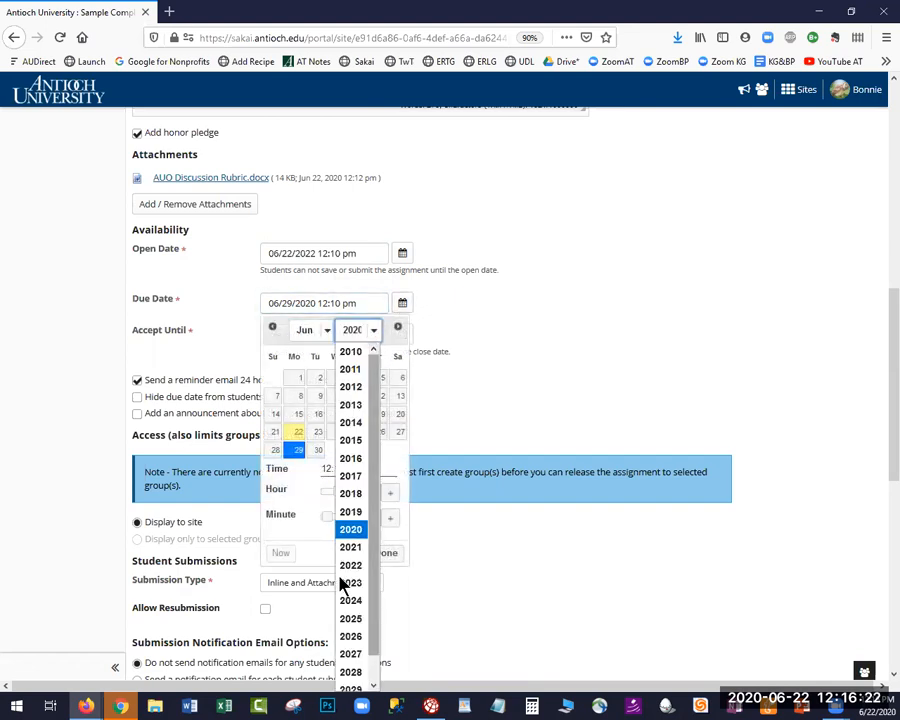
click(350, 566)
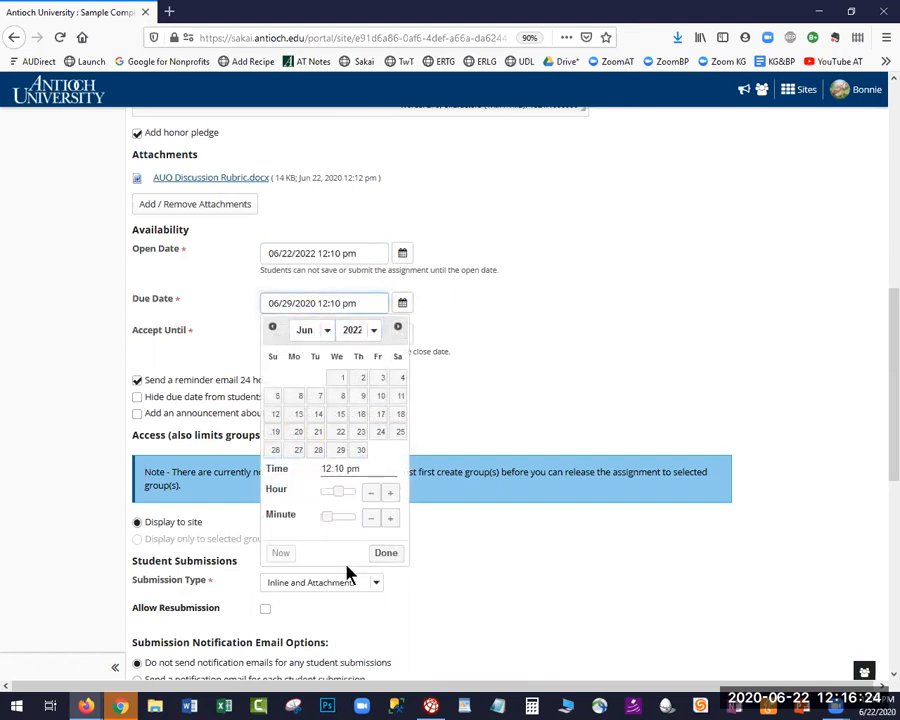
mouse_move(363, 516)
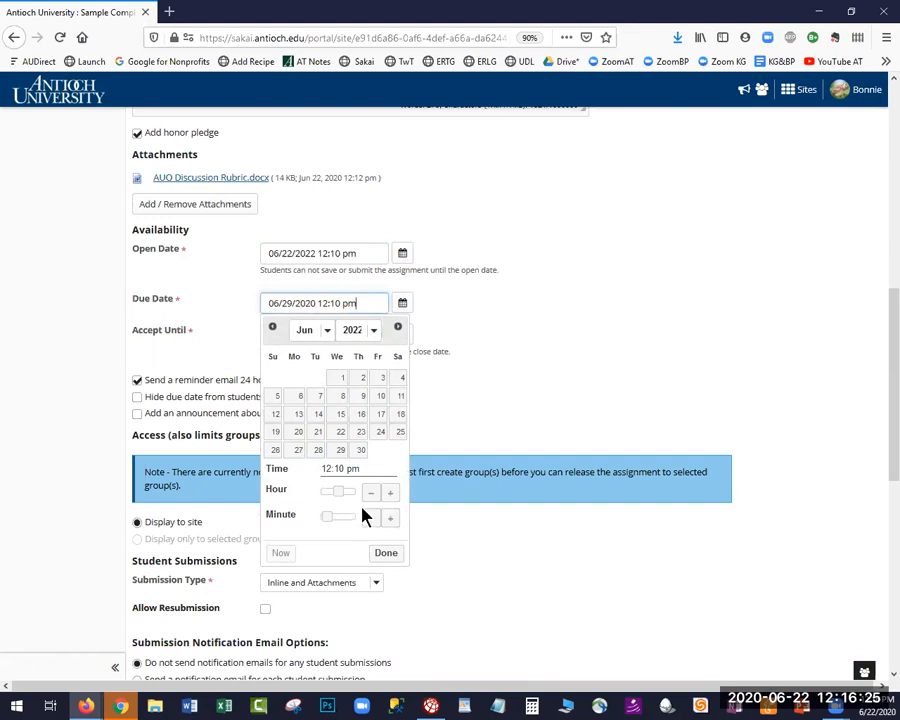
click(339, 453)
drag(339, 492, 370, 527)
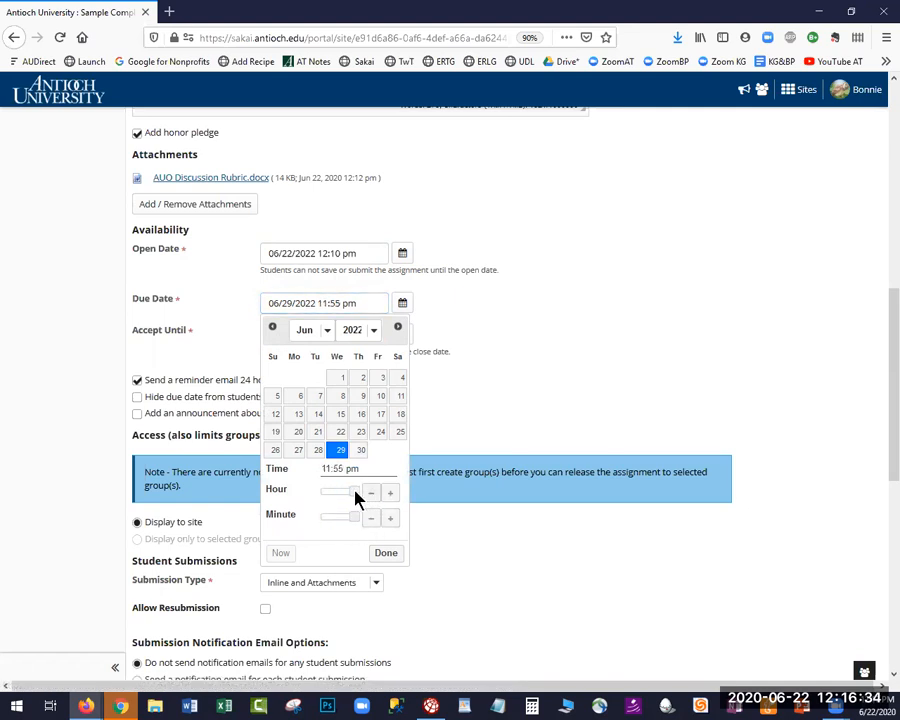
click(355, 489)
click(390, 556)
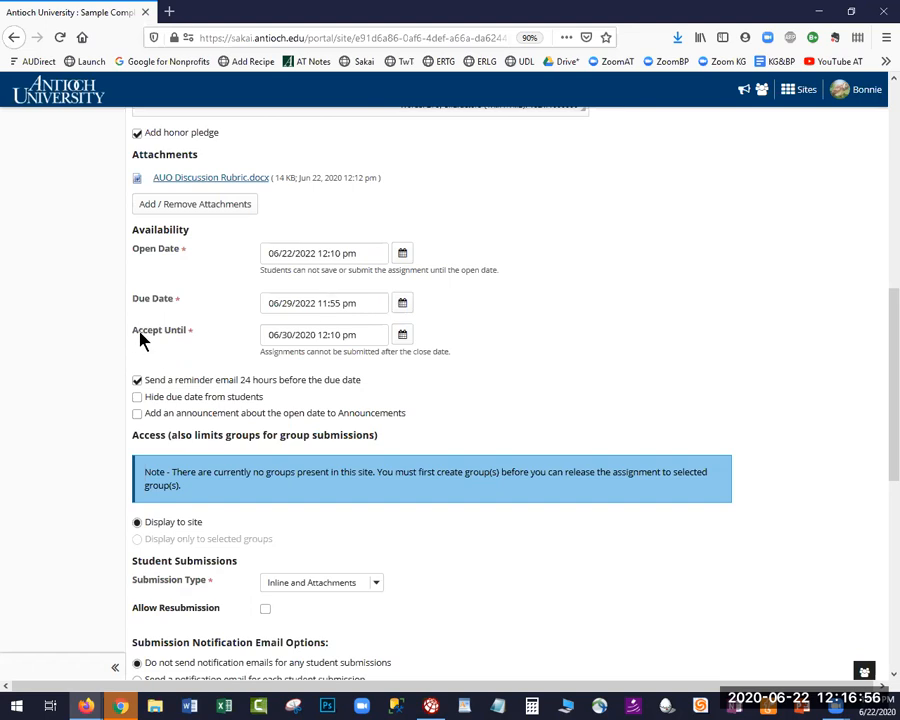
Set the assignment's Accept Until date to 06/30/2023 12:10 pm.
triple_click(179, 337)
click(403, 335)
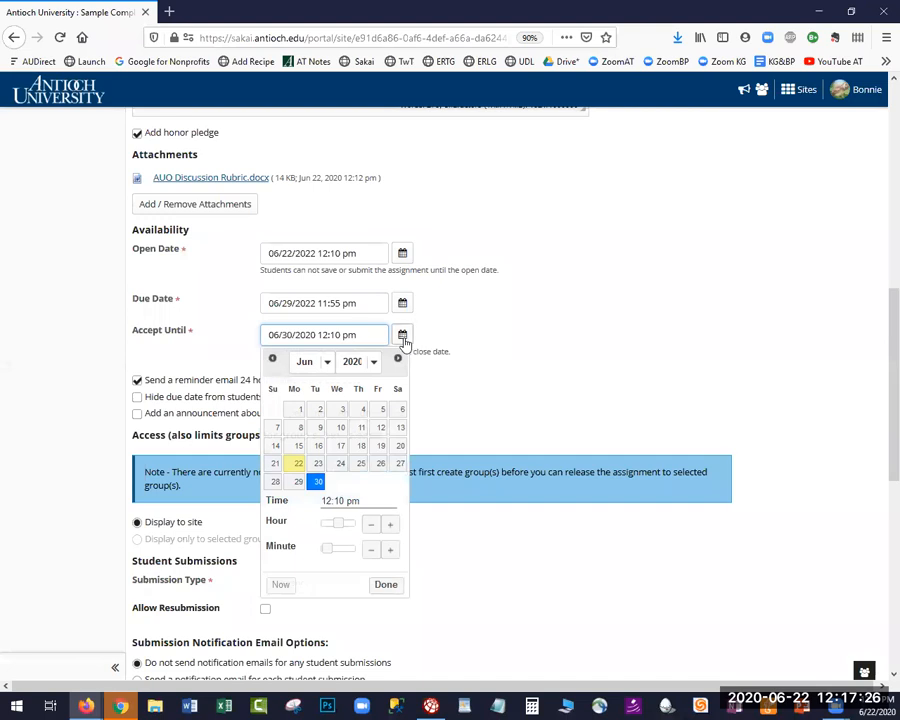
click(375, 364)
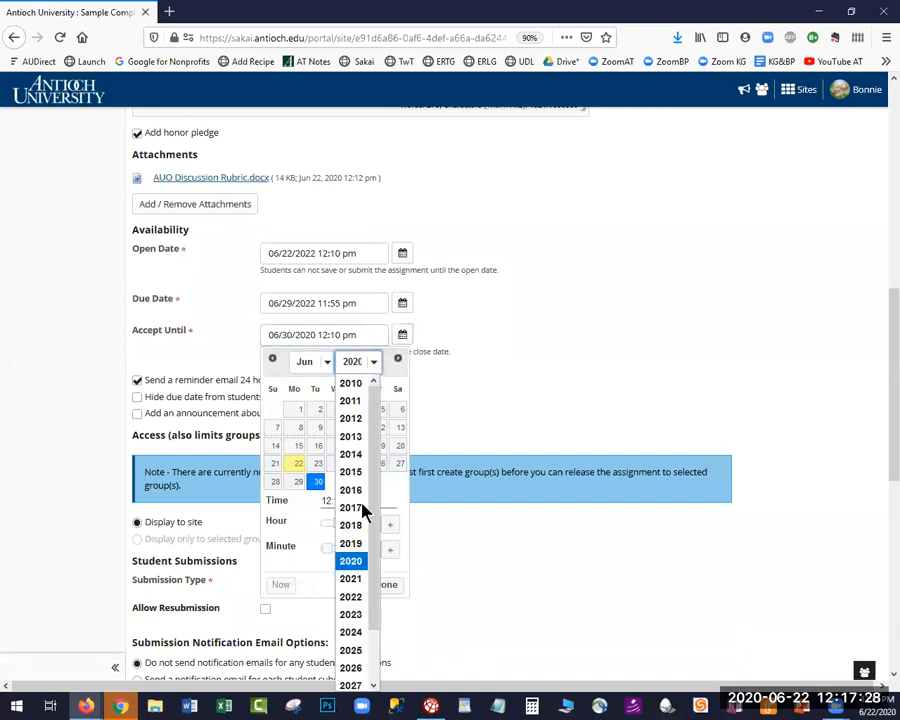
click(356, 600)
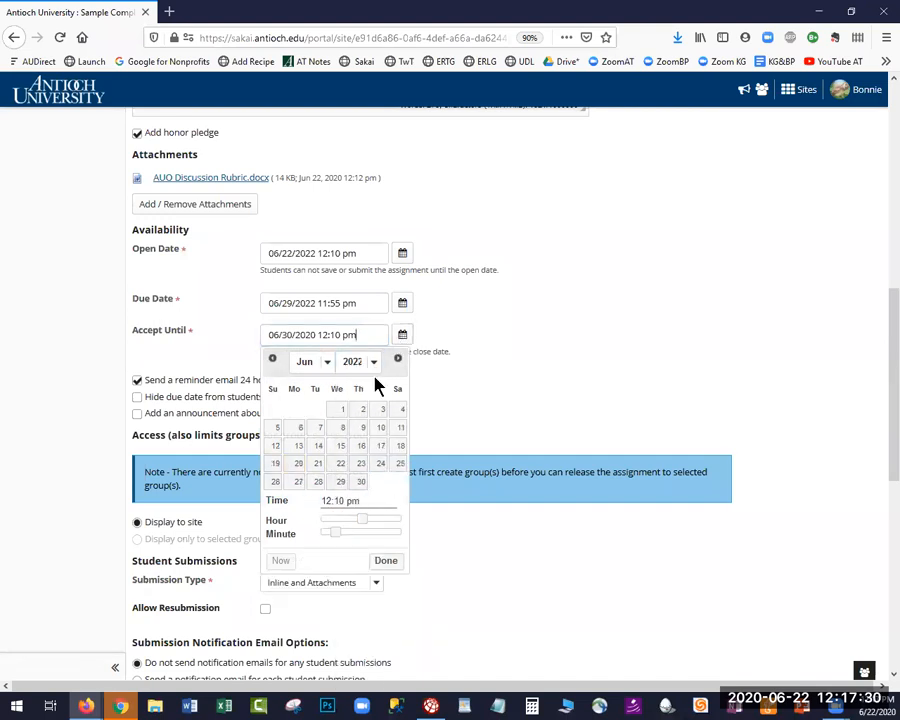
click(373, 362)
click(355, 578)
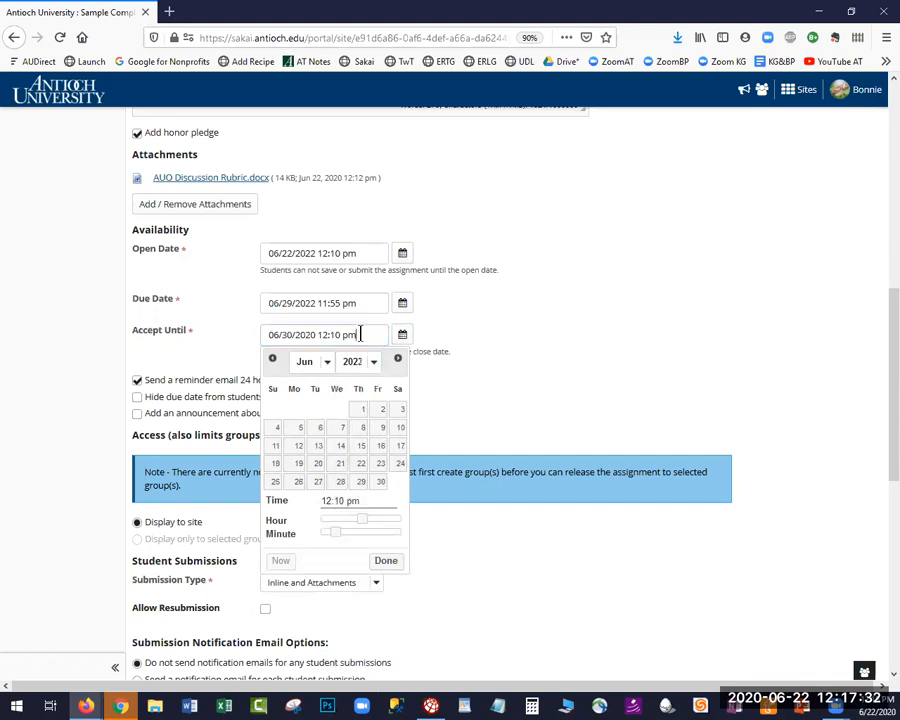
click(378, 484)
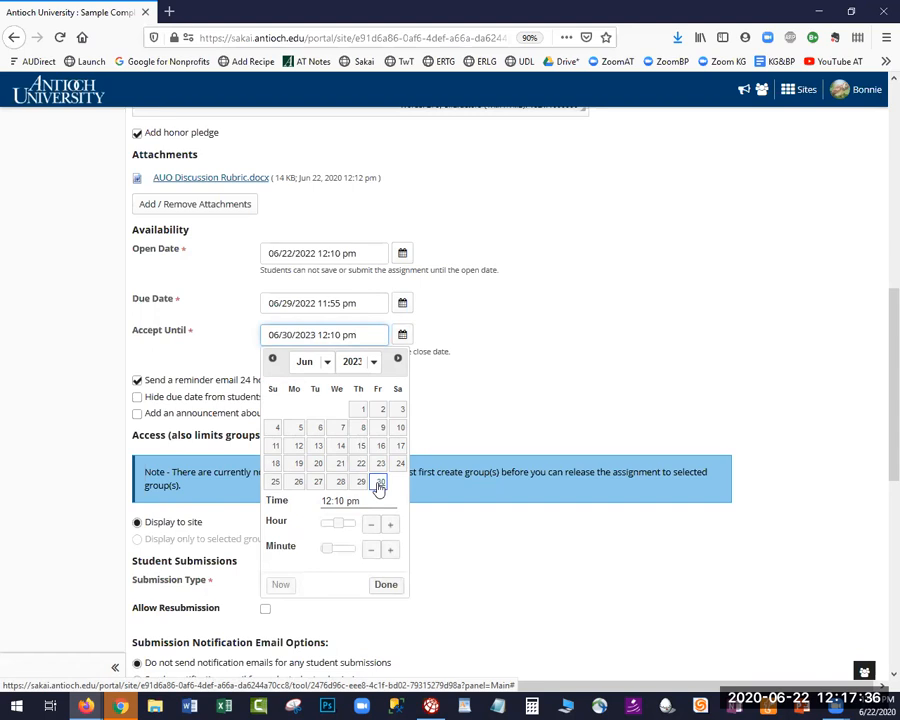
click(386, 588)
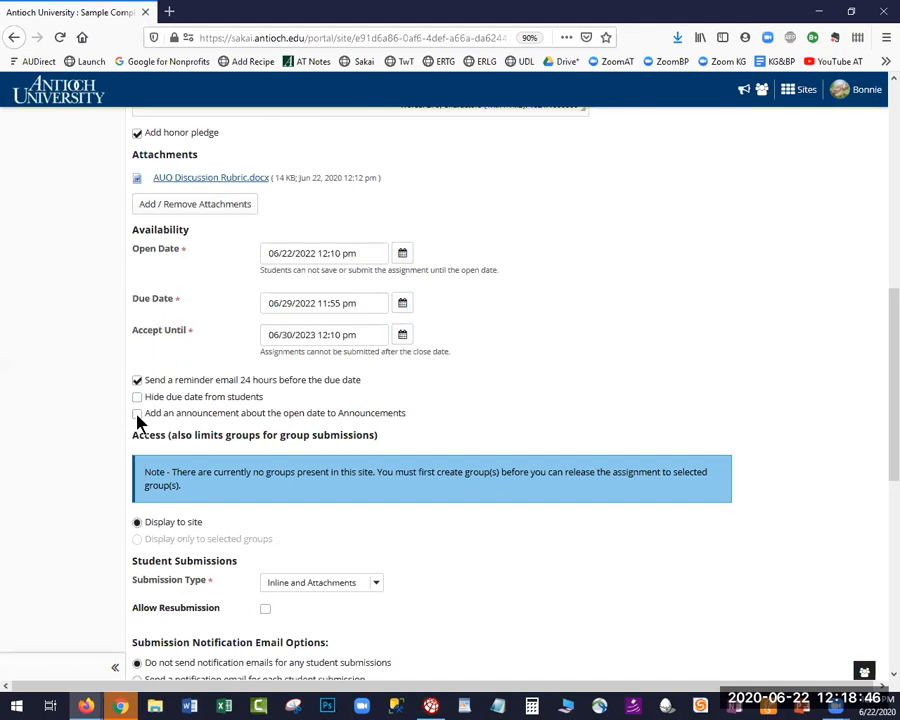
Add an announcement about the open date to Announcements, keeping its notification option at "Do not send email notification".
click(243, 413)
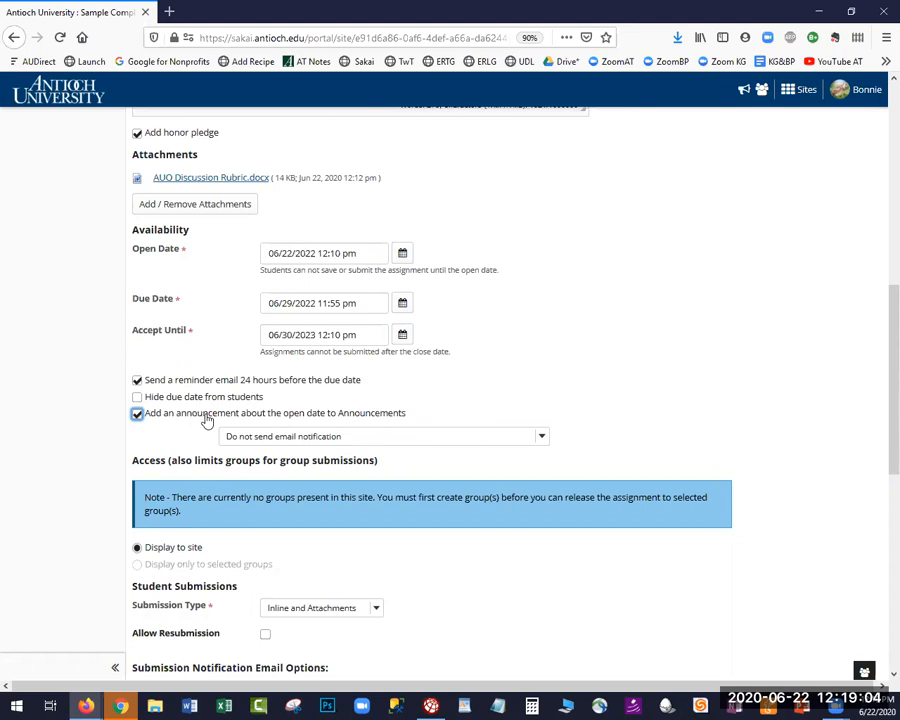
click(283, 436)
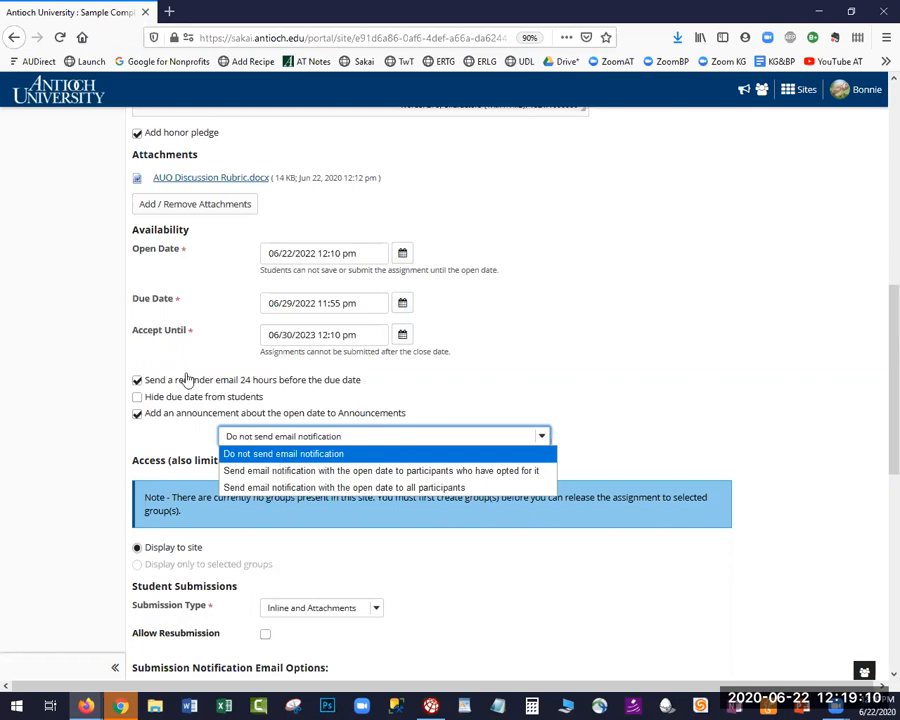
click(155, 432)
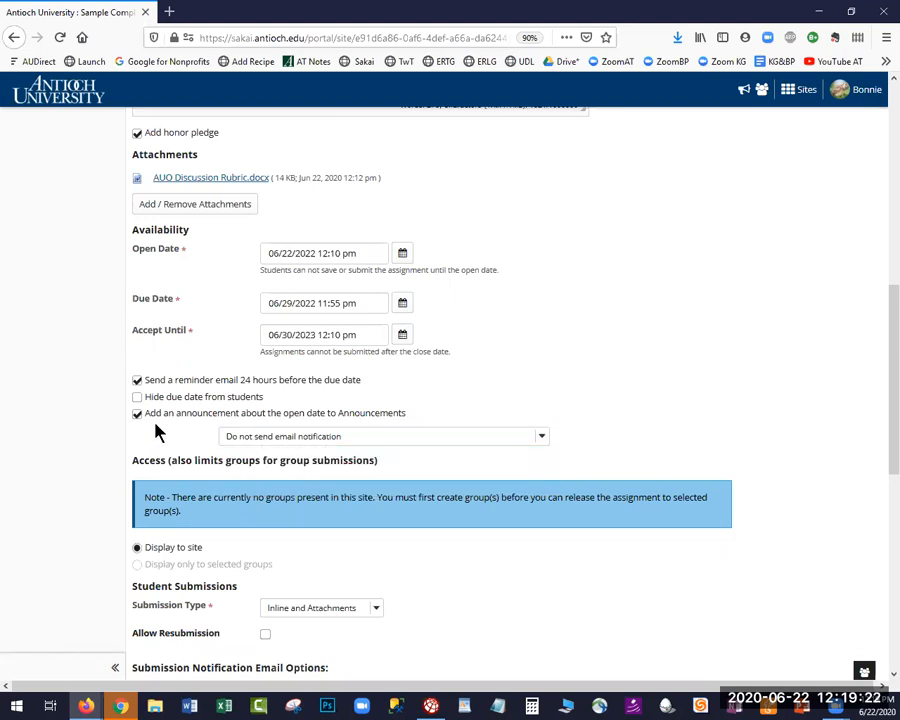
Keep the assignment's access option at "Display to site".
scroll(156, 428, down, 1)
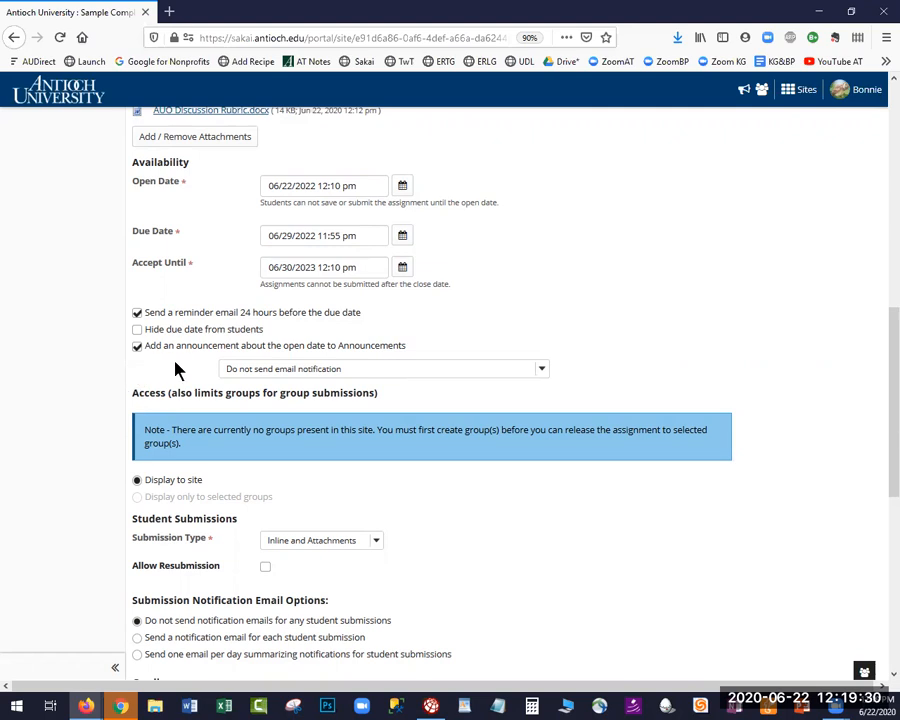
scroll(180, 370, down, 3)
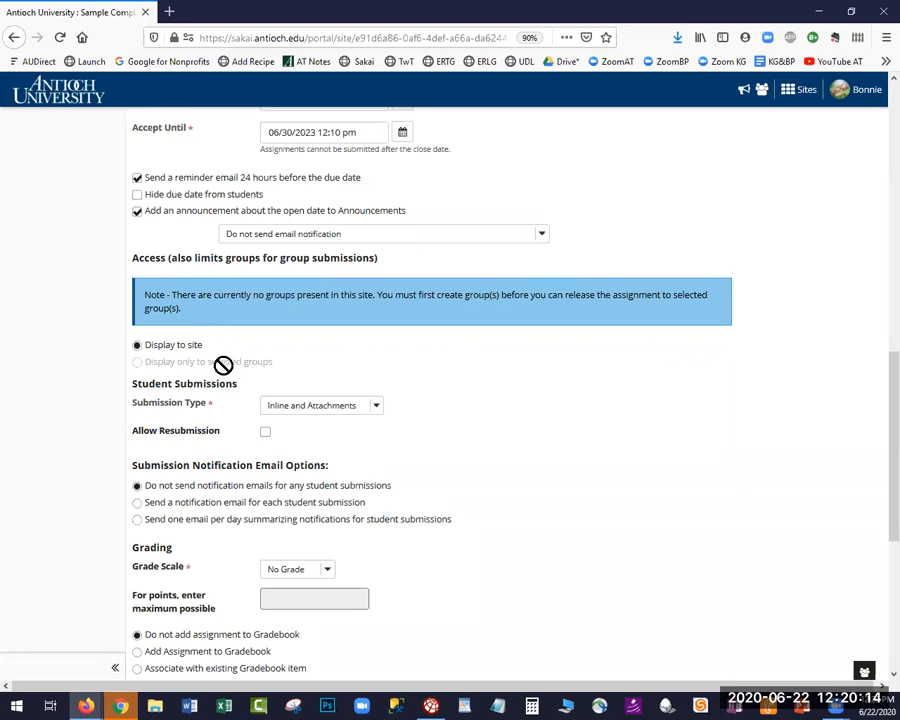
click(137, 345)
Set the student submission type to "Inline only" after trying "Attachments only".
scroll(148, 354, down, 1)
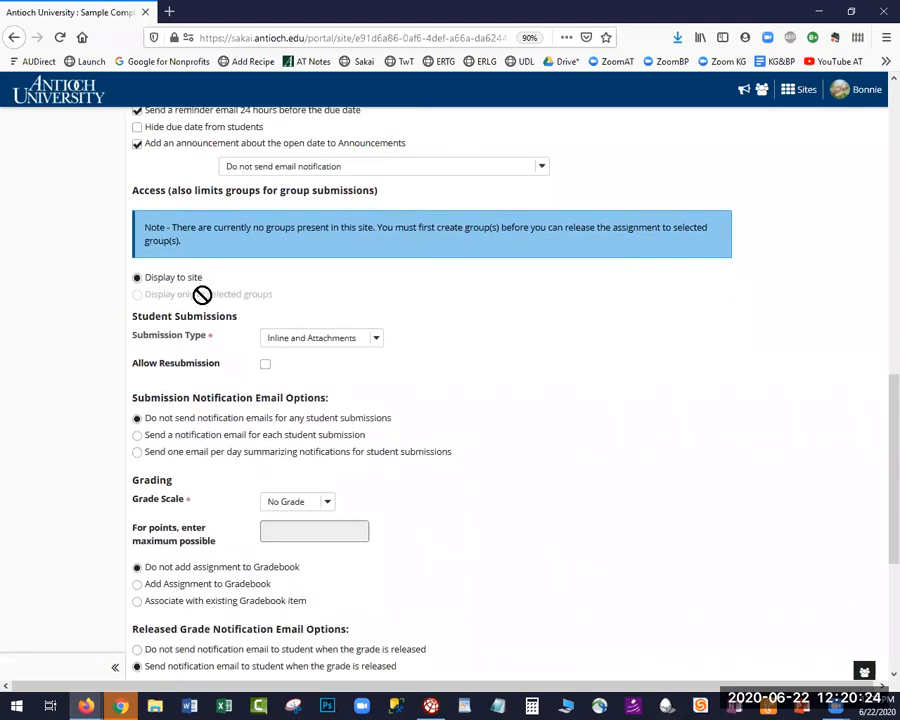
scroll(283, 323, down, 1)
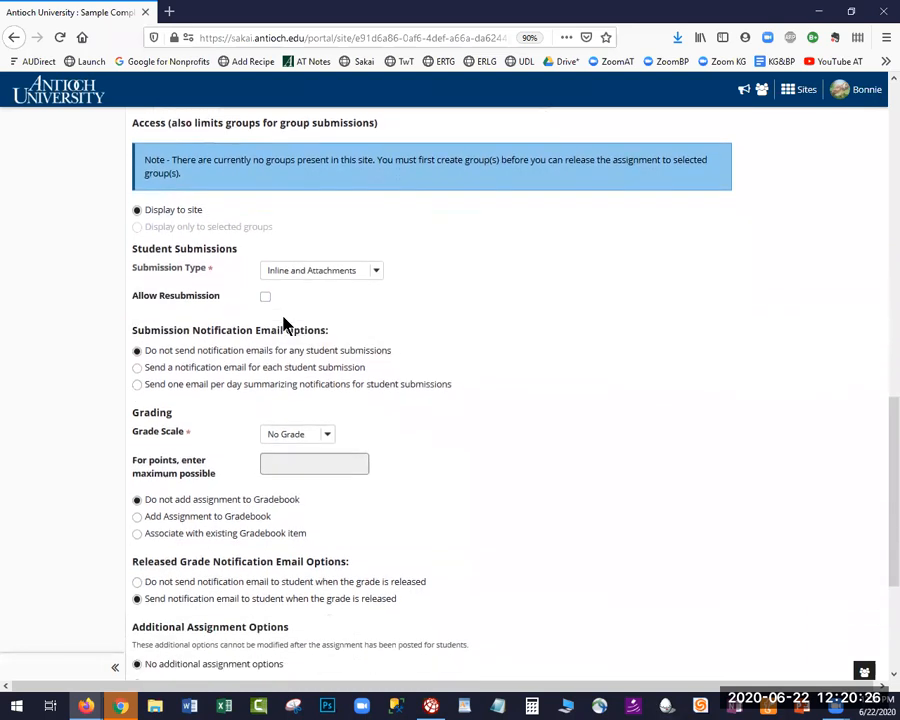
scroll(267, 299, down, 1)
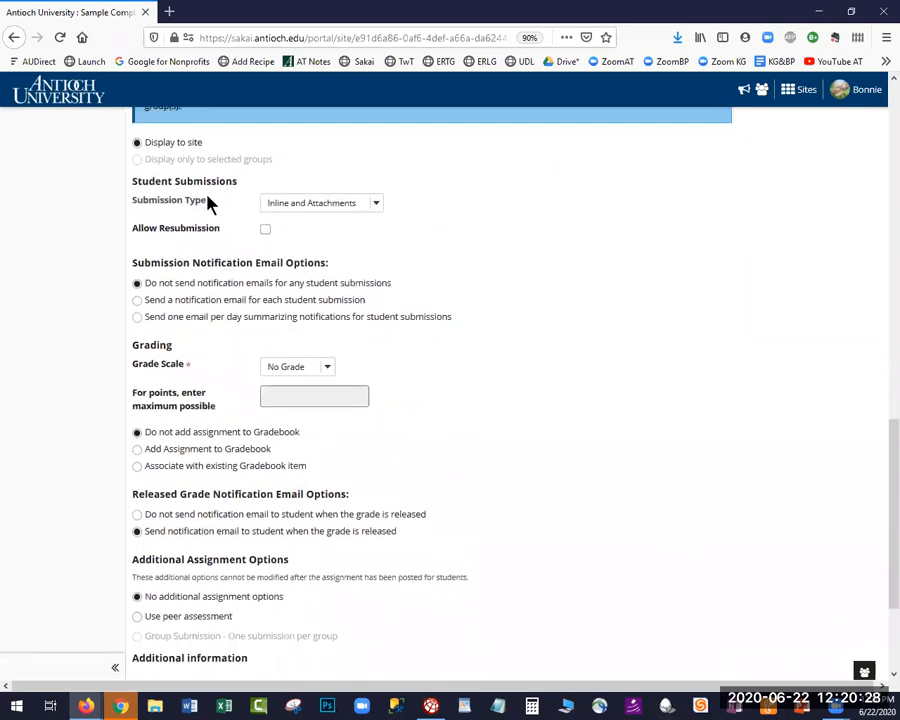
click(352, 209)
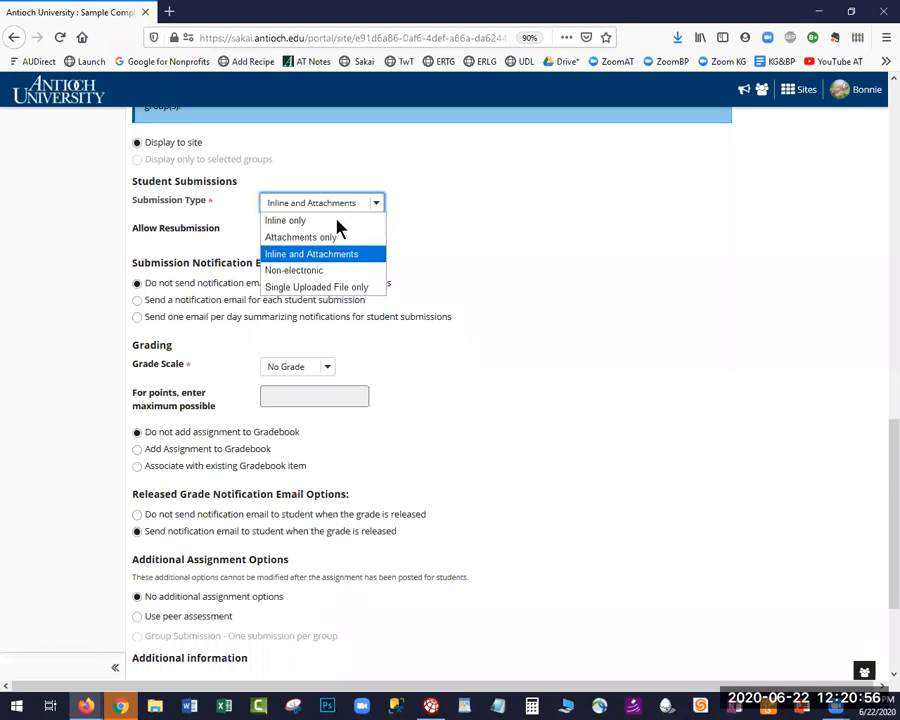
click(335, 238)
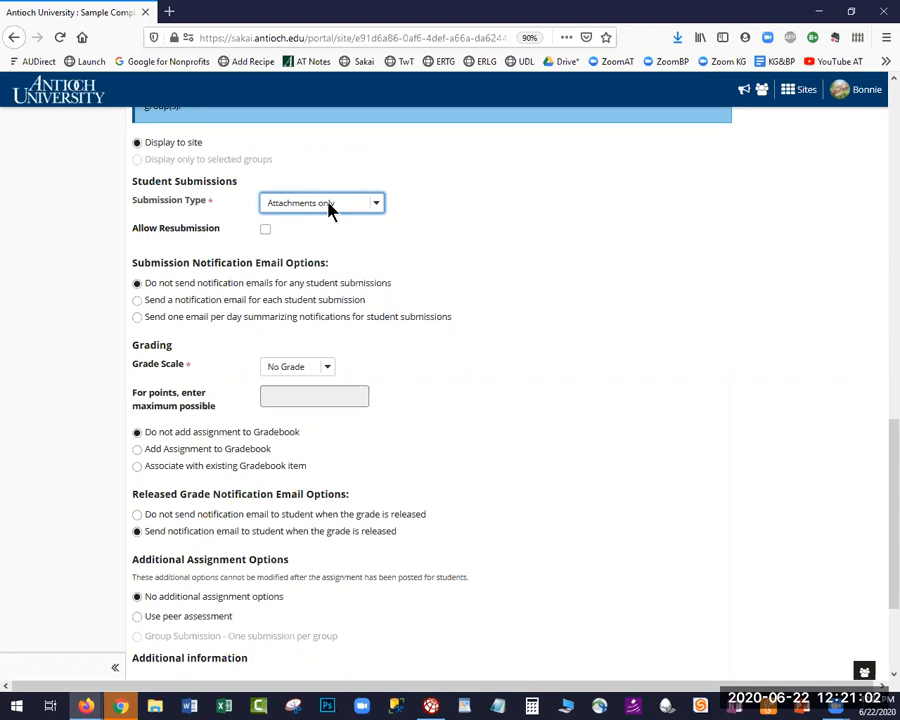
click(330, 205)
click(301, 222)
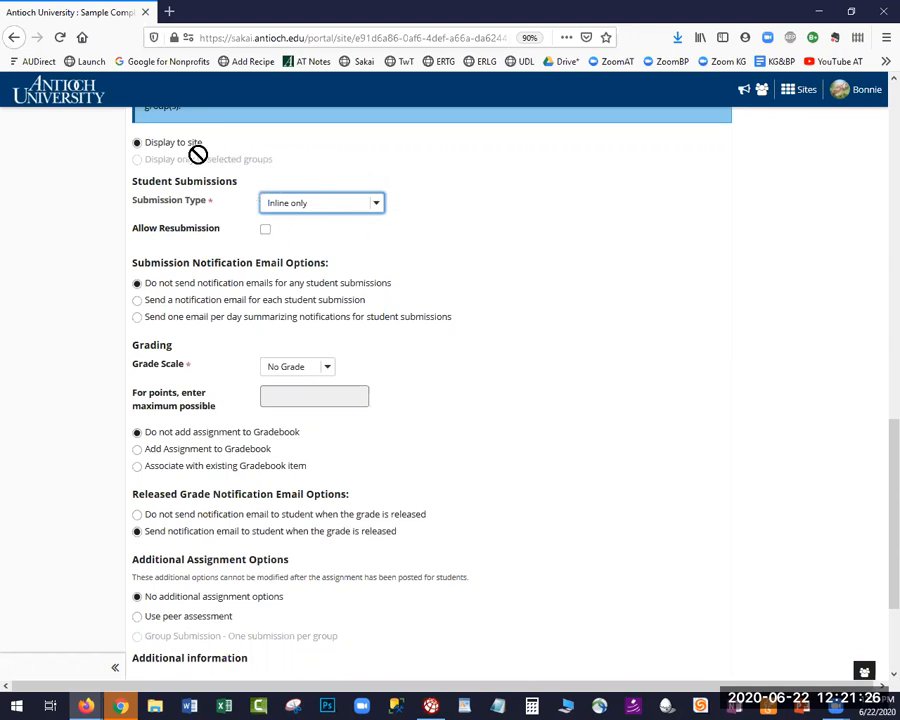
click(293, 204)
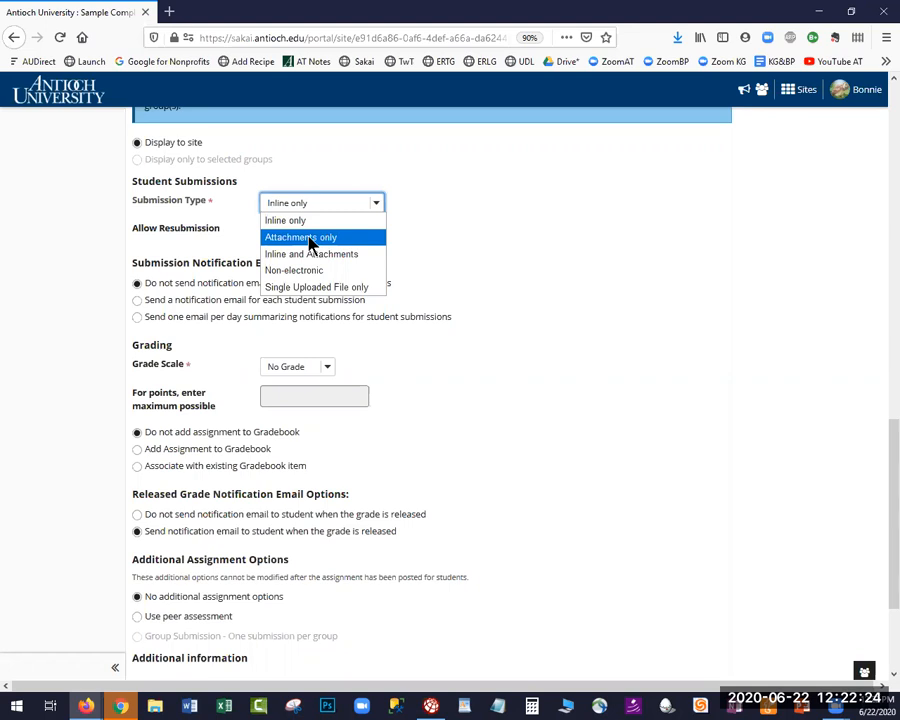
click(459, 270)
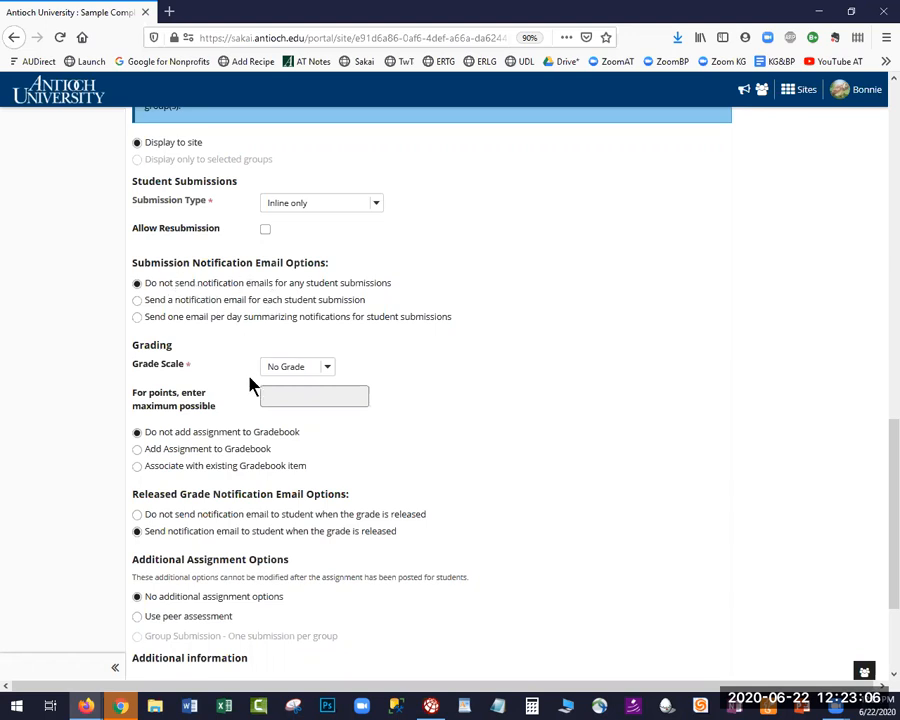
scroll(252, 392, down, 3)
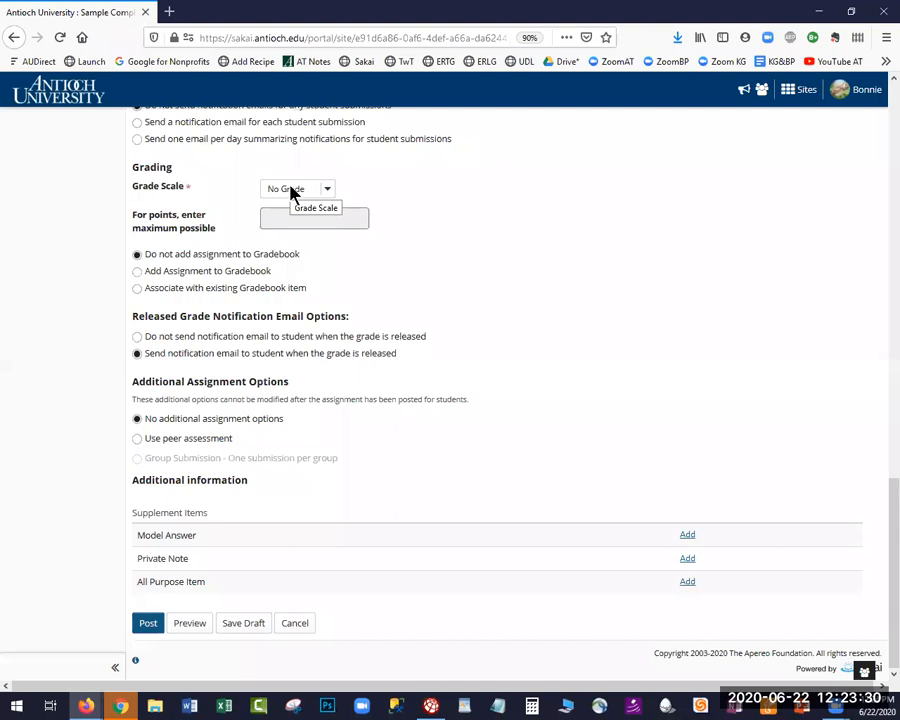
Set the grade scale to Points with a maximum of 100, after trying Letter grade.
click(328, 190)
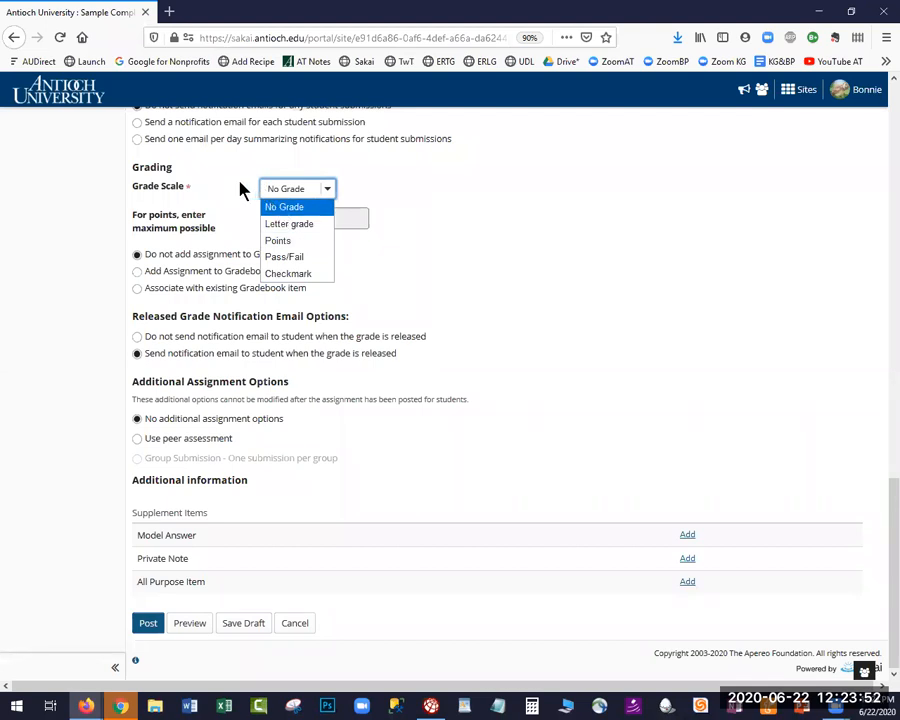
click(280, 224)
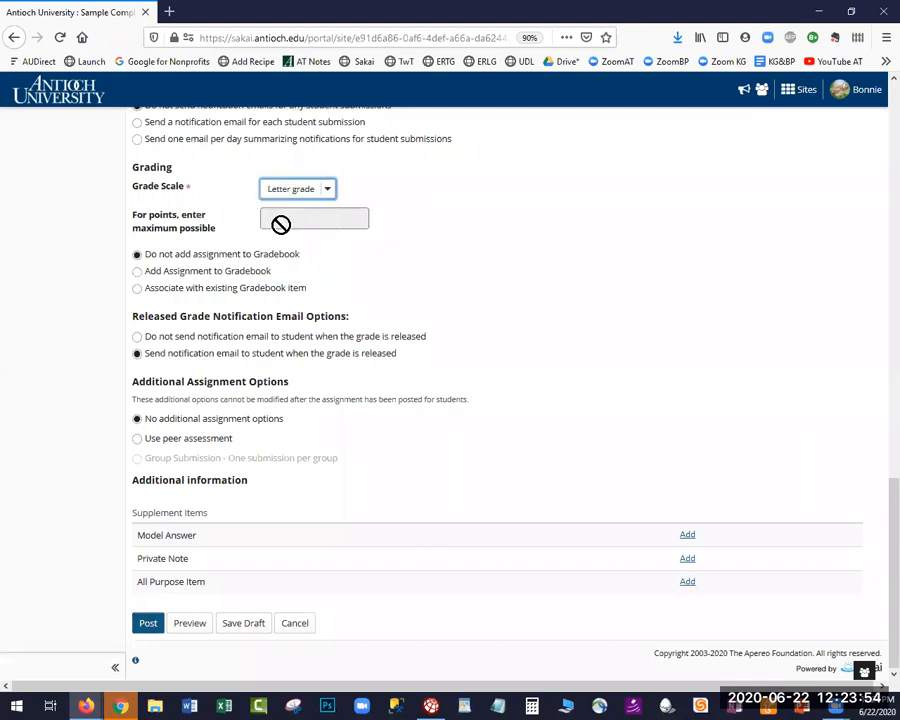
click(327, 189)
click(306, 239)
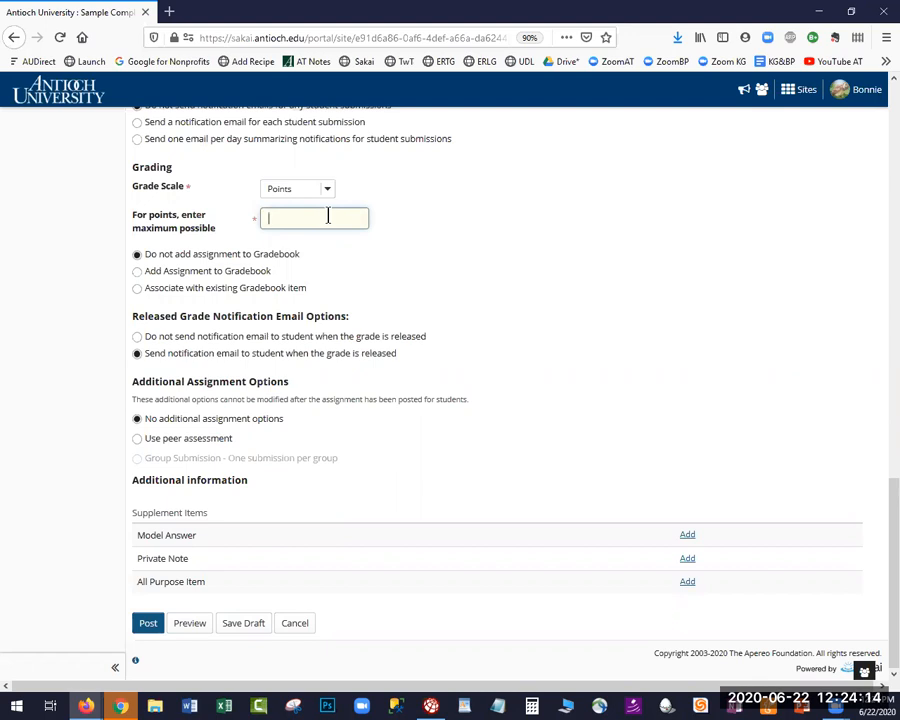
text(100)
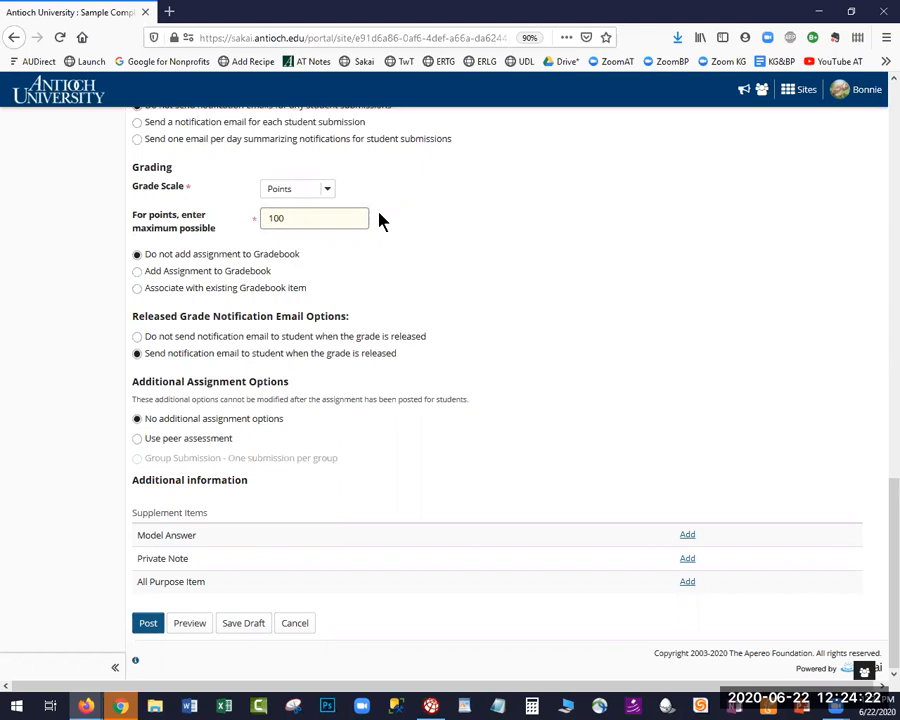
click(326, 190)
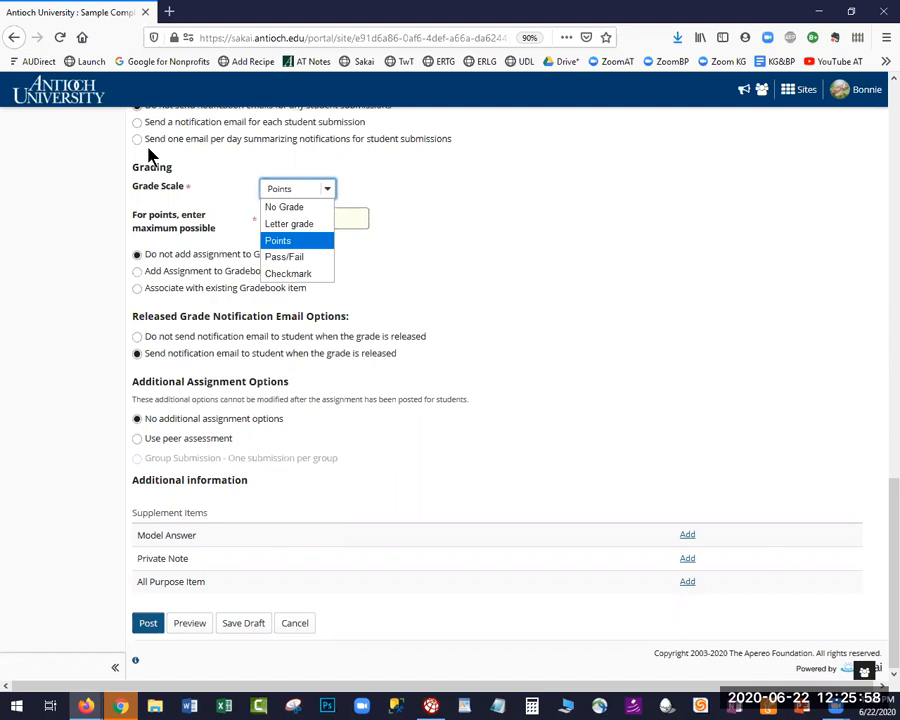
click(447, 225)
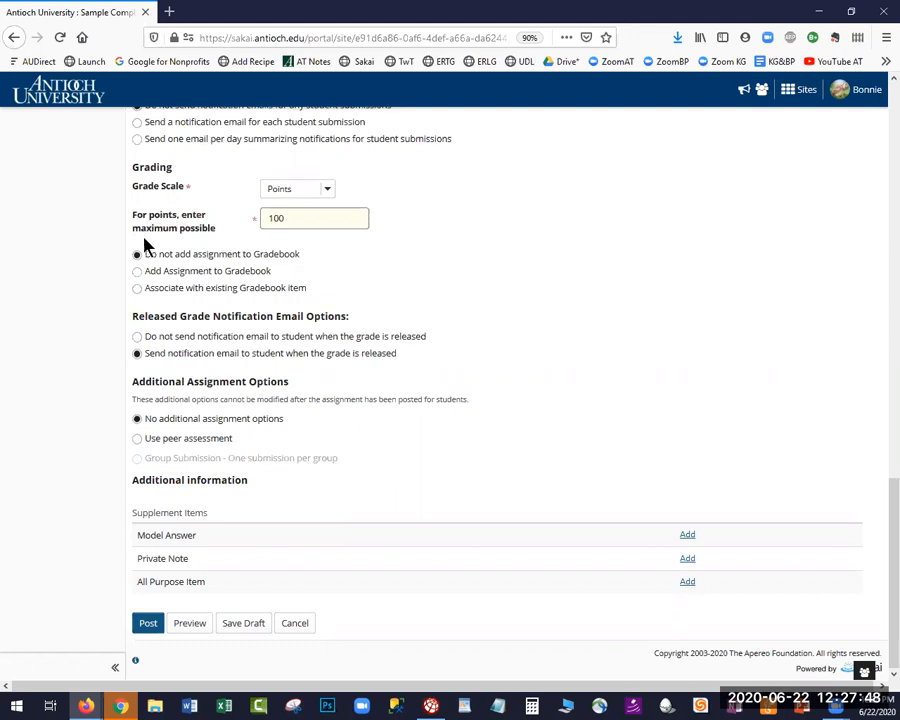
click(140, 290)
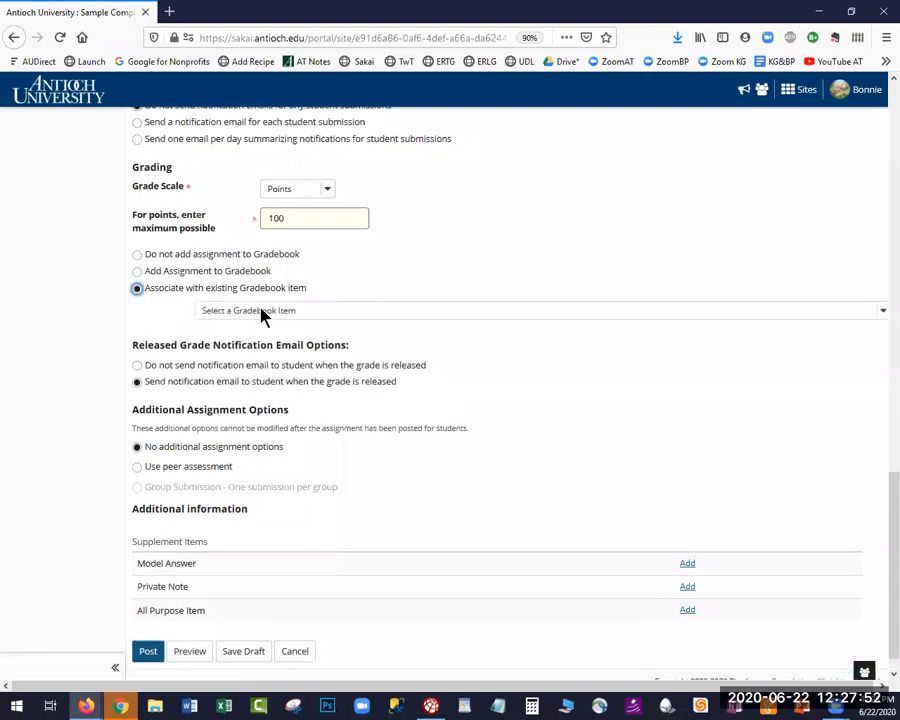
click(261, 313)
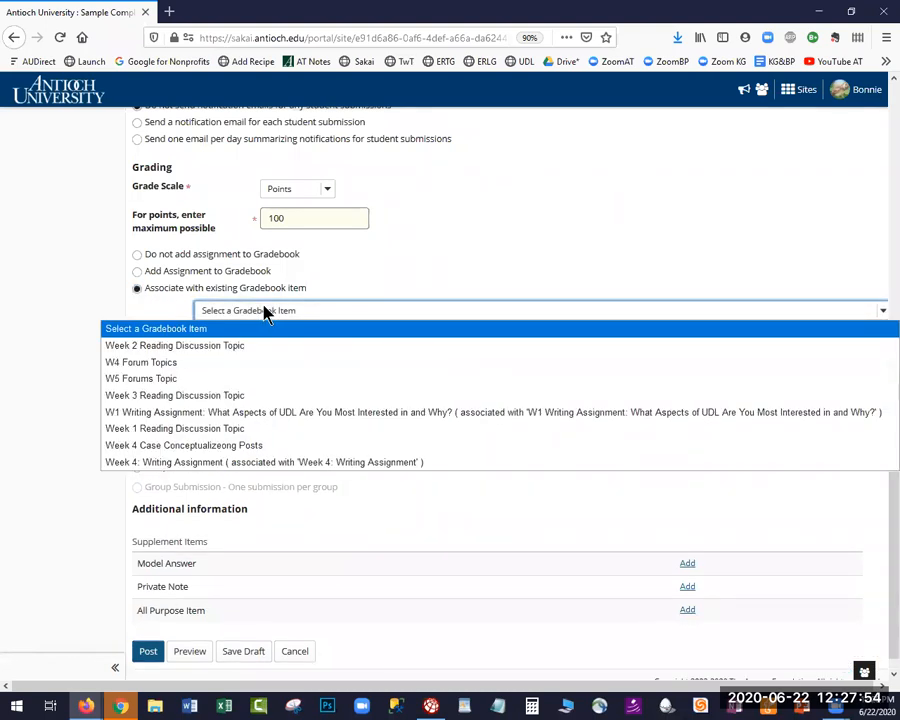
click(182, 310)
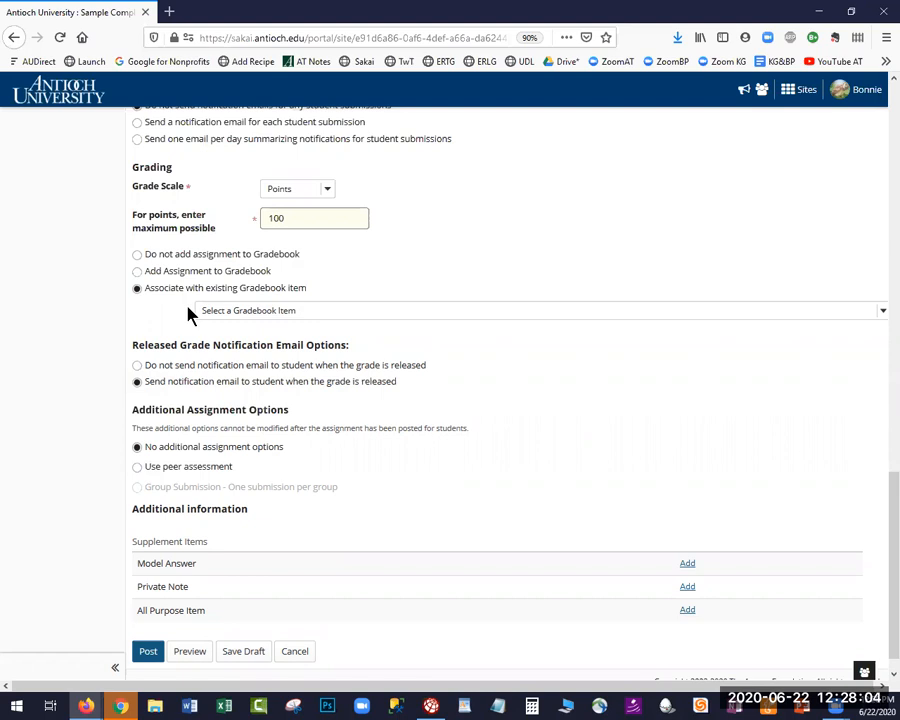
Choose to add the assignment to the Gradebook and save the assignment as a draft.
click(138, 272)
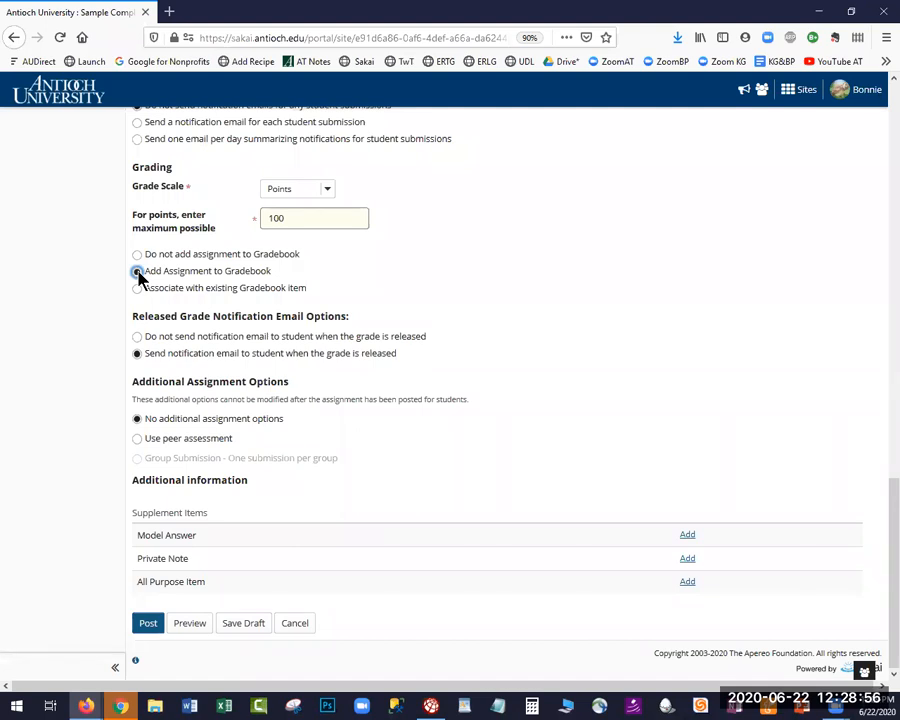
click(138, 272)
click(370, 452)
click(146, 632)
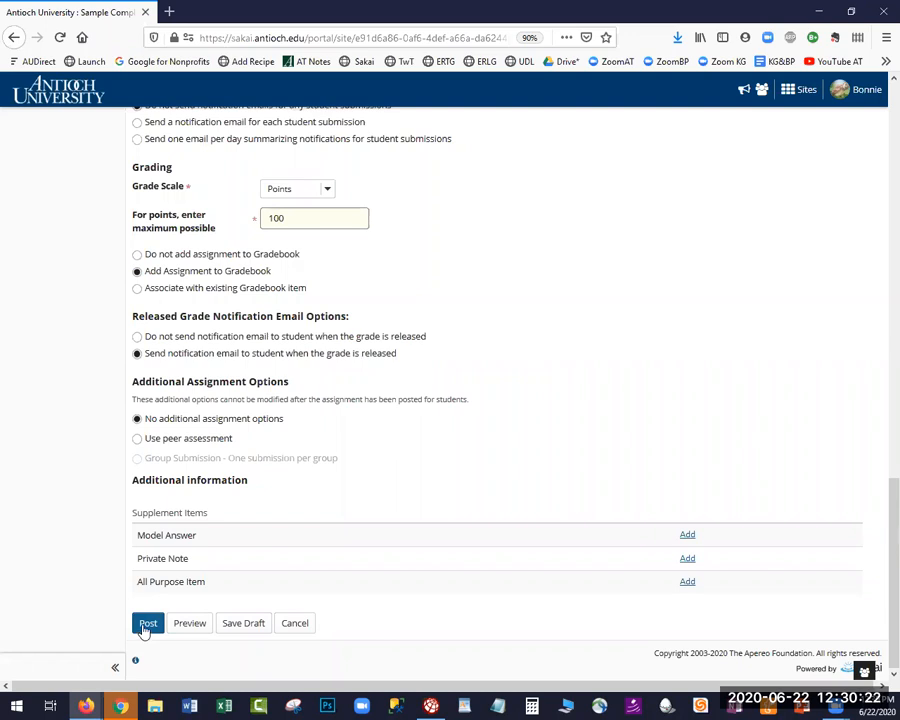
click(251, 625)
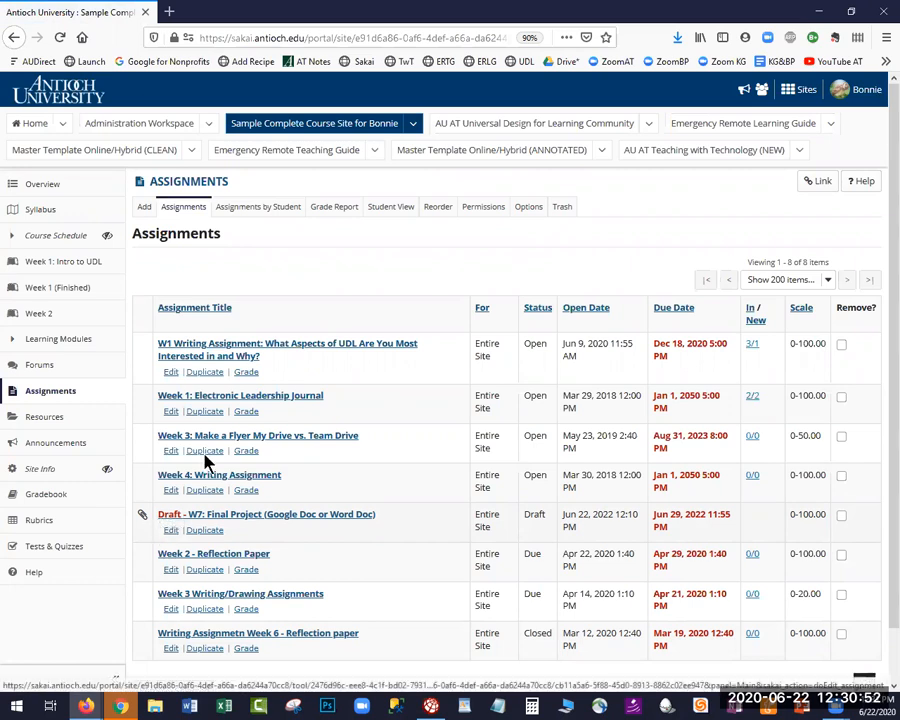
Check the assignment list as students see it while W7: Final Project is a draft, and return to the instructor's list.
click(391, 210)
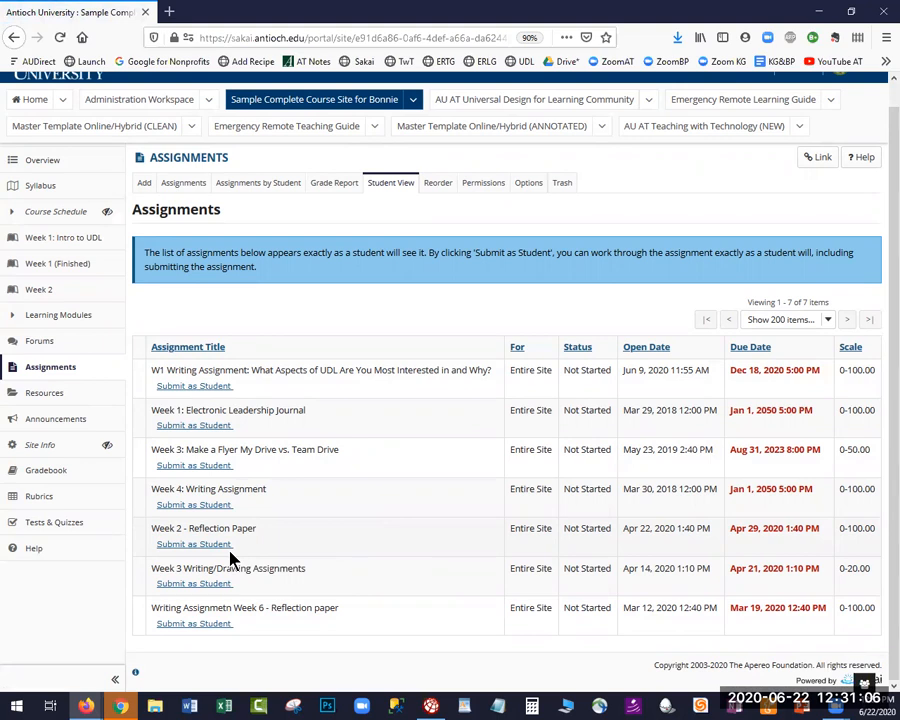
click(178, 188)
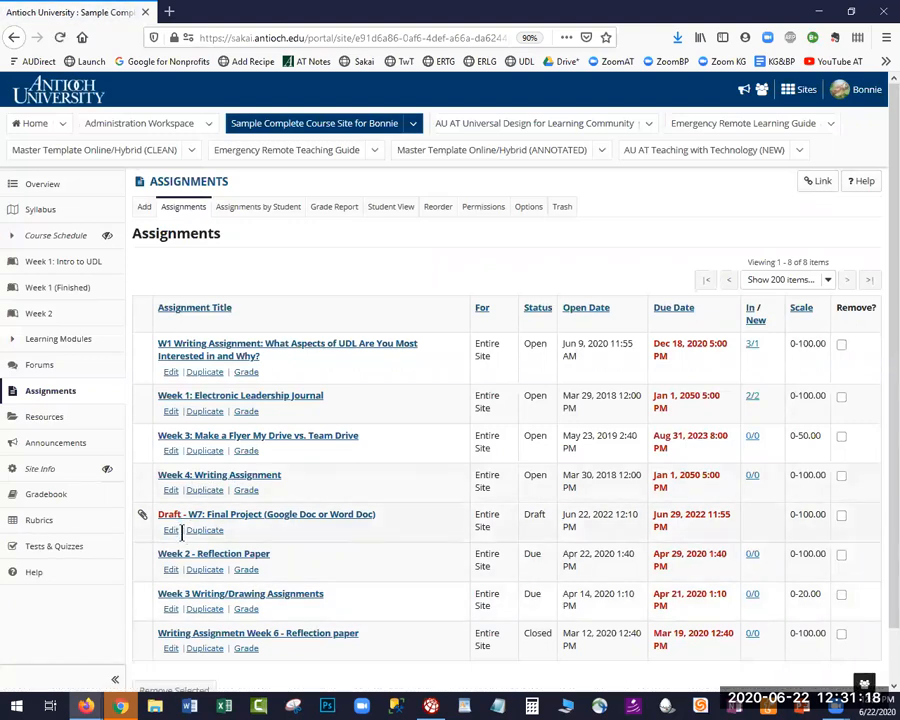
Reopen the draft "W7: Final Project (Google Doc or Word Doc)" for editing and post it.
click(174, 531)
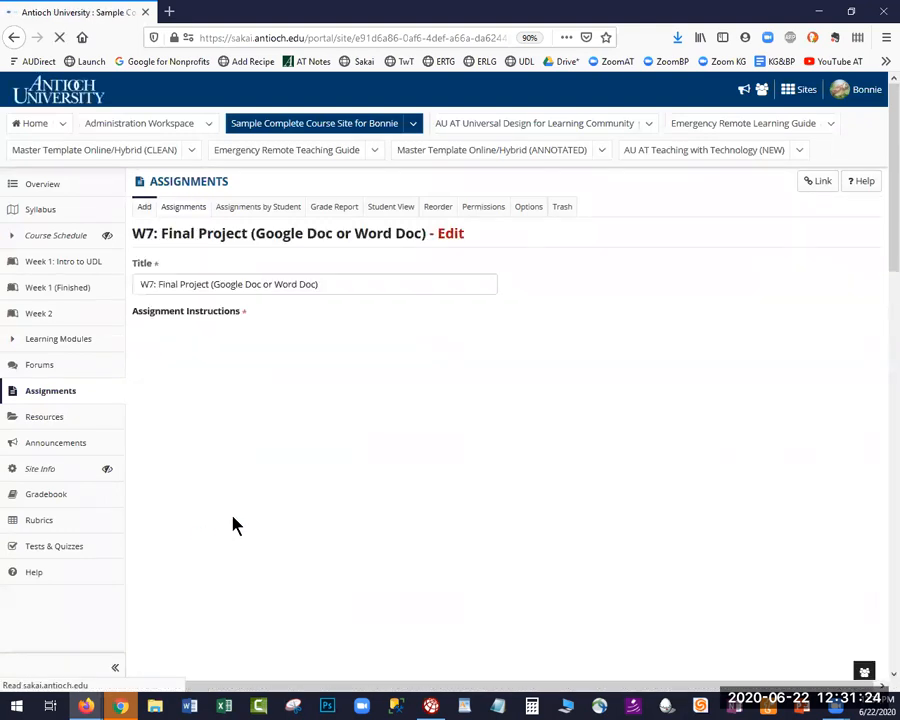
scroll(344, 530, down, 4)
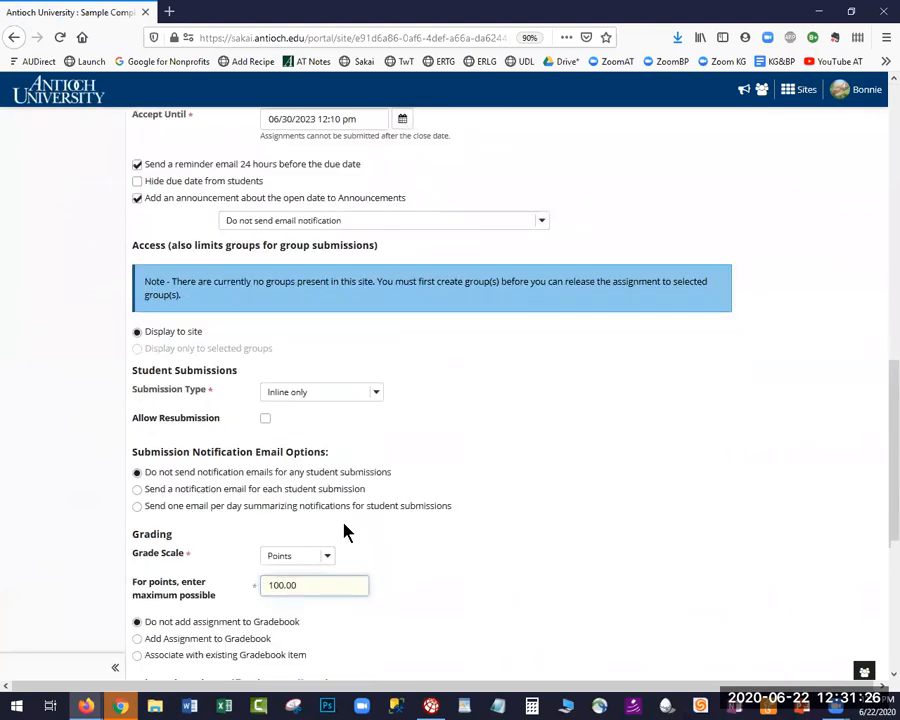
scroll(290, 620, down, 2)
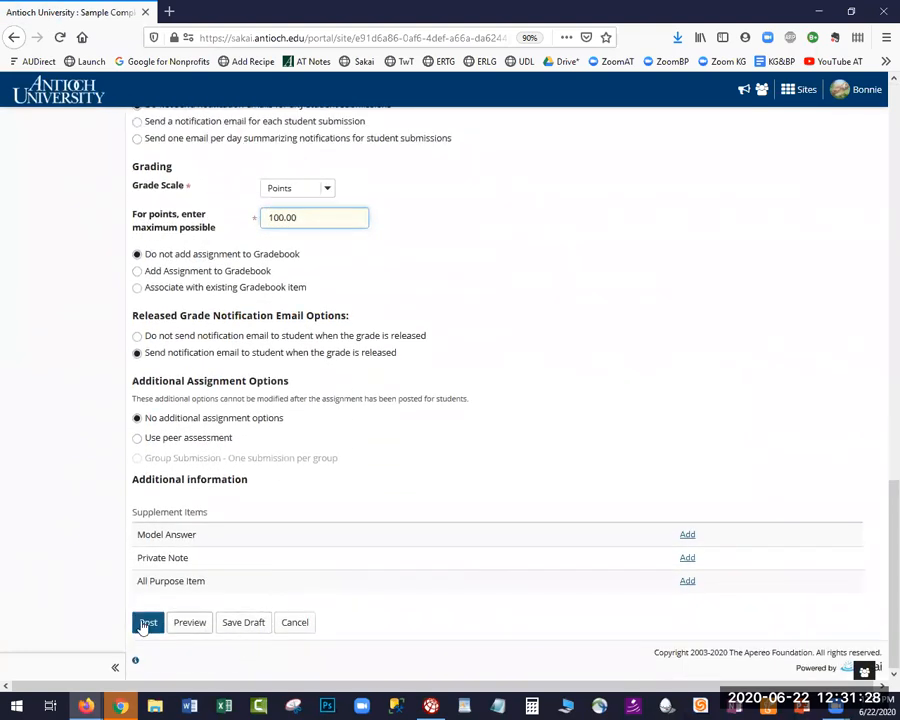
click(147, 623)
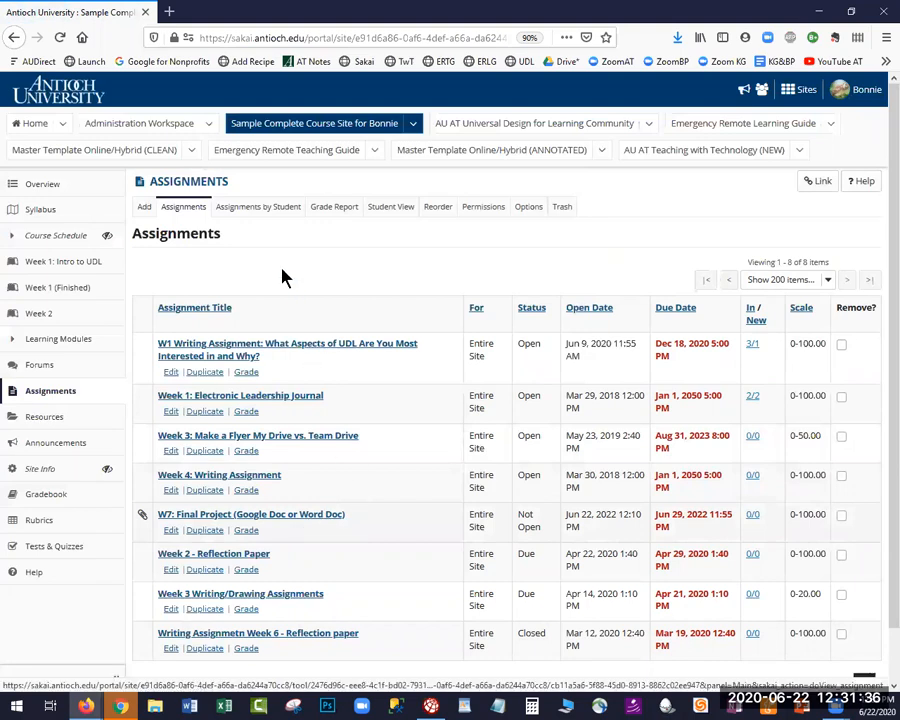
Look for the posted W7: Final Project in the student view, comparing it with the instructor's assignment list.
click(393, 214)
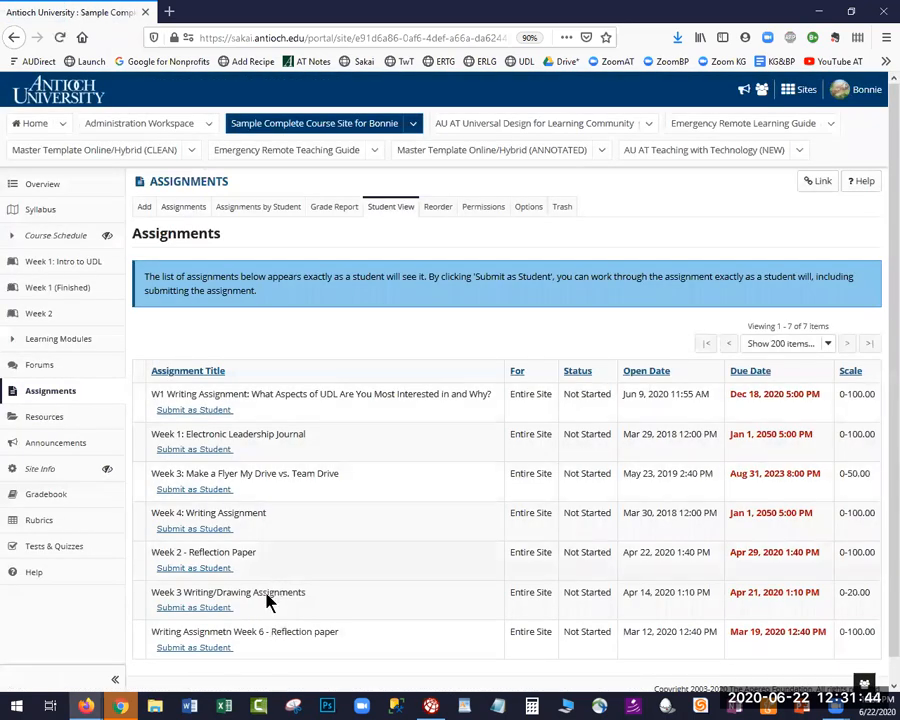
click(186, 212)
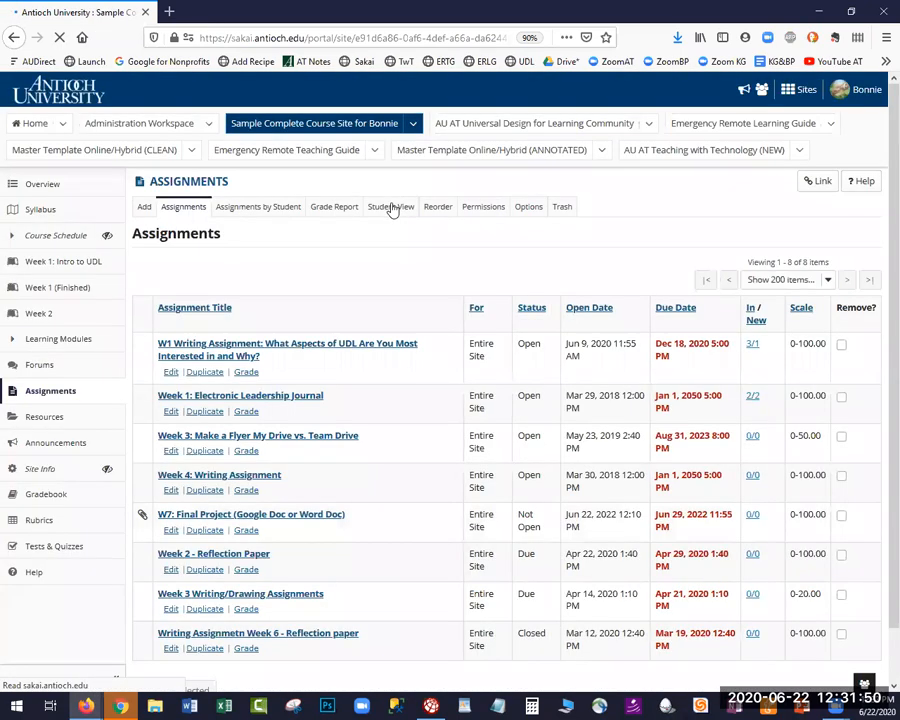
click(391, 207)
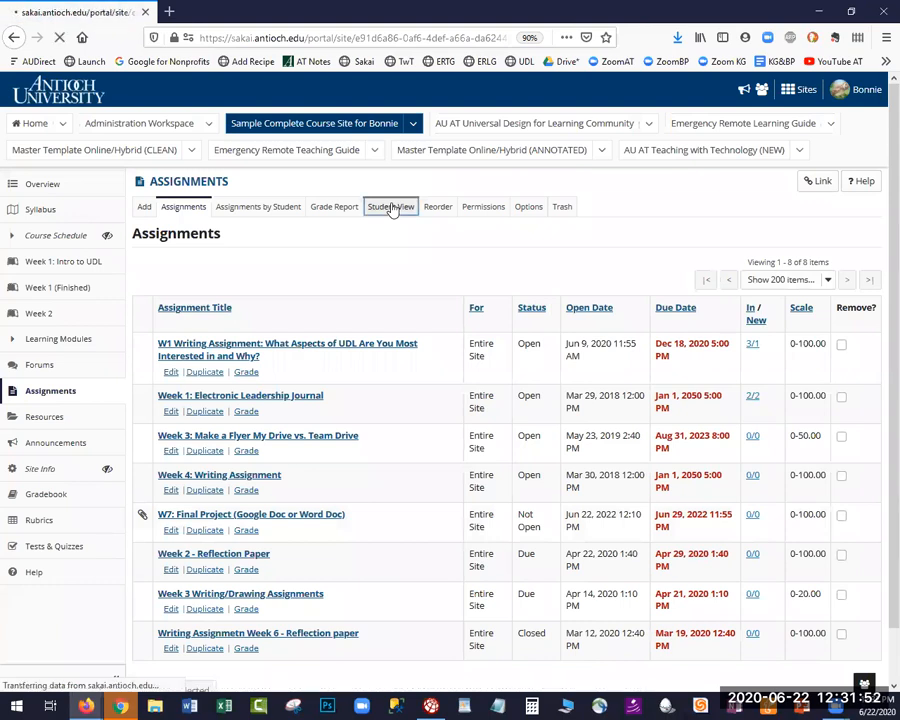